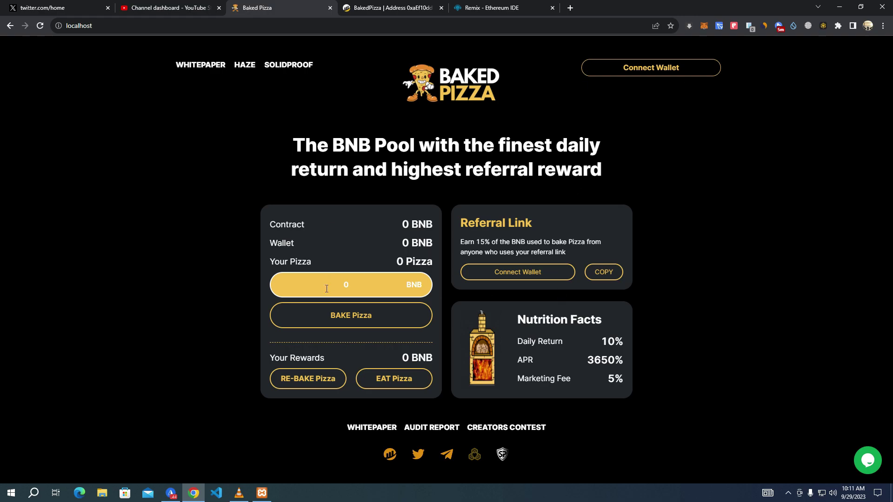
Bring the Blockchain Solutions Telegram channel window up over the Baked Pizza page
{"action": "left_click", "coordinate": [172, 494]}
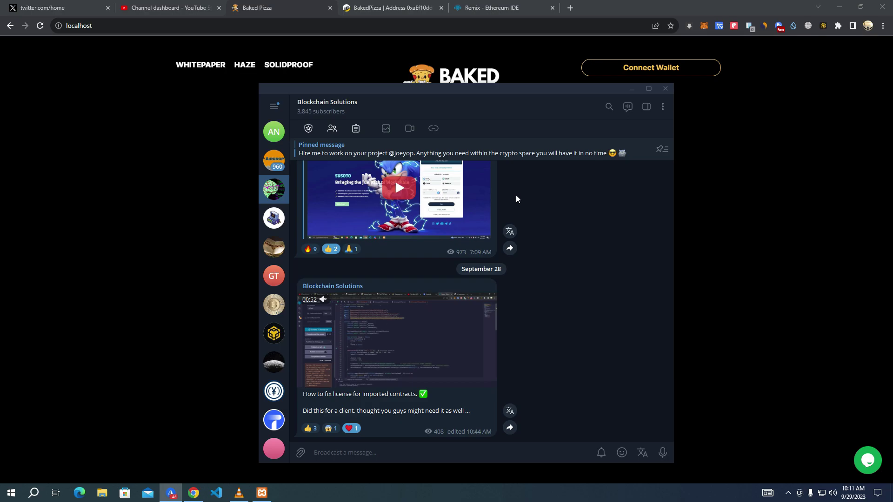
Dismiss the Telegram window so the localhost Baked Pizza page shows again
{"action": "left_click", "coordinate": [118, 227]}
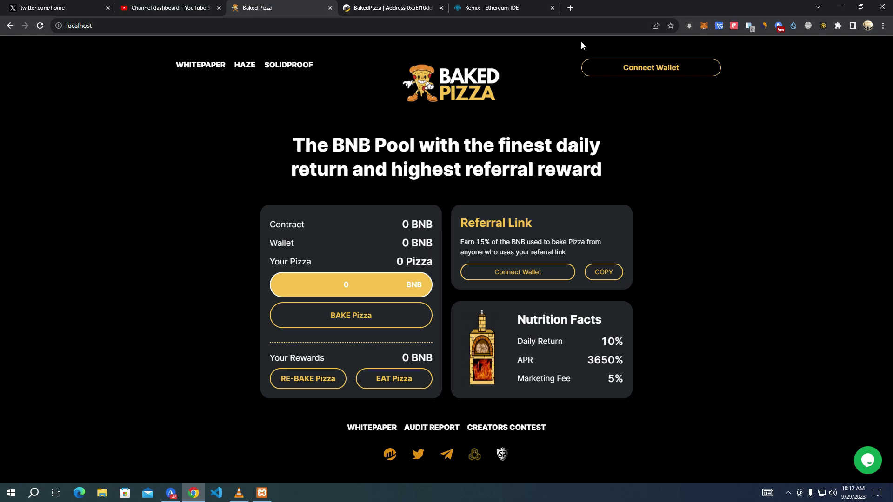
{"action": "left_click", "coordinate": [503, 4]}
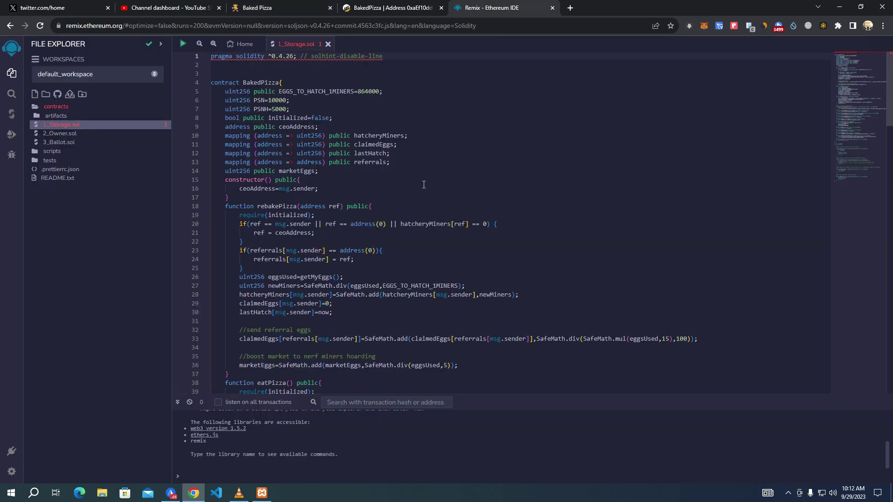
{"action": "left_click", "coordinate": [441, 173]}
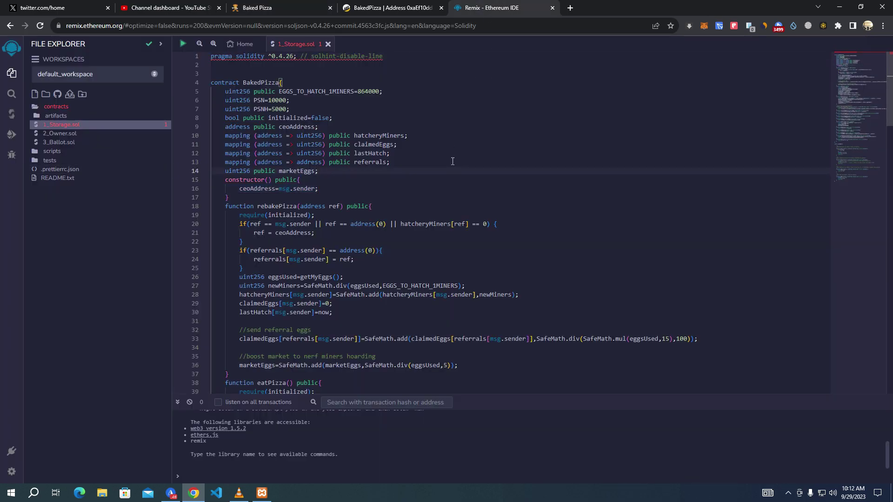
{"action": "scroll", "coordinate": [412, 162], "scroll_direction": "down", "scroll_amount": 2}
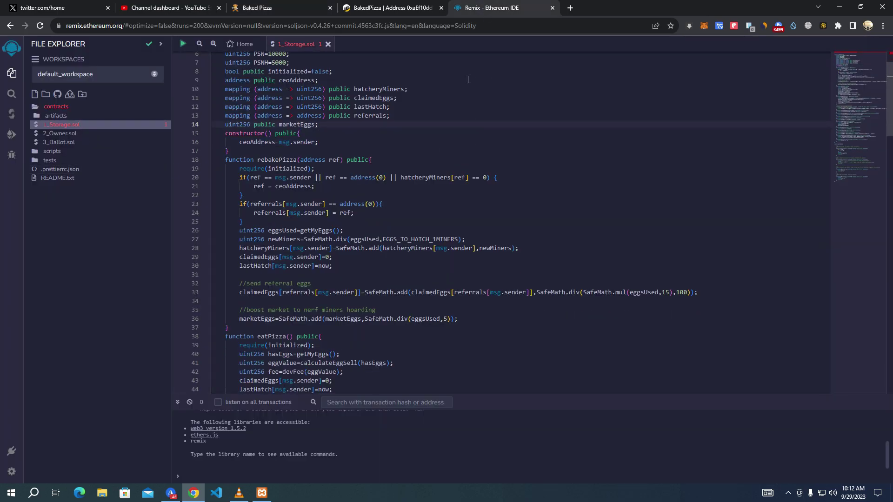
{"action": "left_click", "coordinate": [265, 5]}
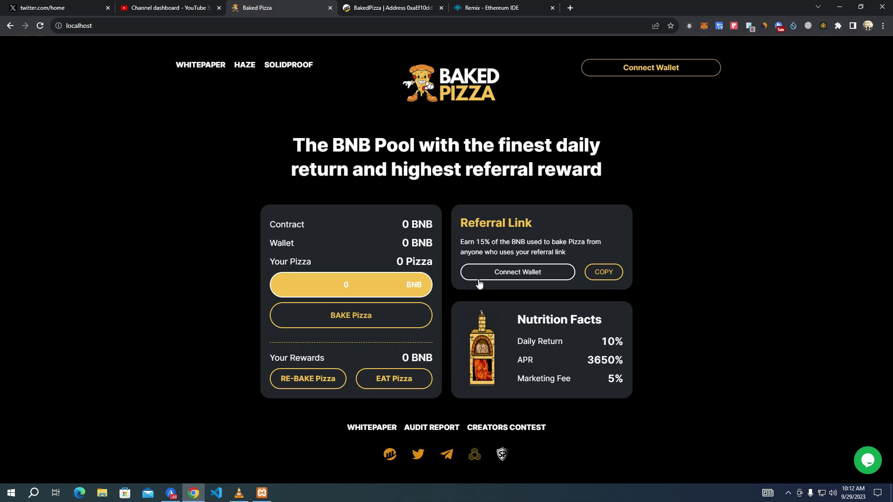
{"action": "left_click_drag", "start_coordinate": [459, 240], "coordinate": [576, 255]}
{"action": "left_click", "coordinate": [580, 249]}
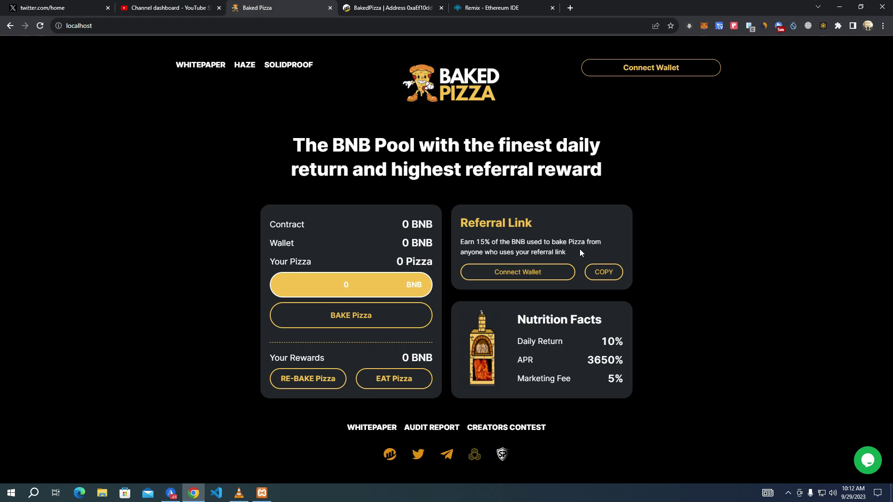
{"action": "mouse_move", "coordinate": [594, 250]}
{"action": "left_mouse_down"}
{"action": "mouse_move", "coordinate": [461, 252]}
{"action": "mouse_move", "coordinate": [581, 252]}
{"action": "mouse_move", "coordinate": [460, 242]}
{"action": "left_mouse_up"}
{"action": "left_click", "coordinate": [585, 253]}
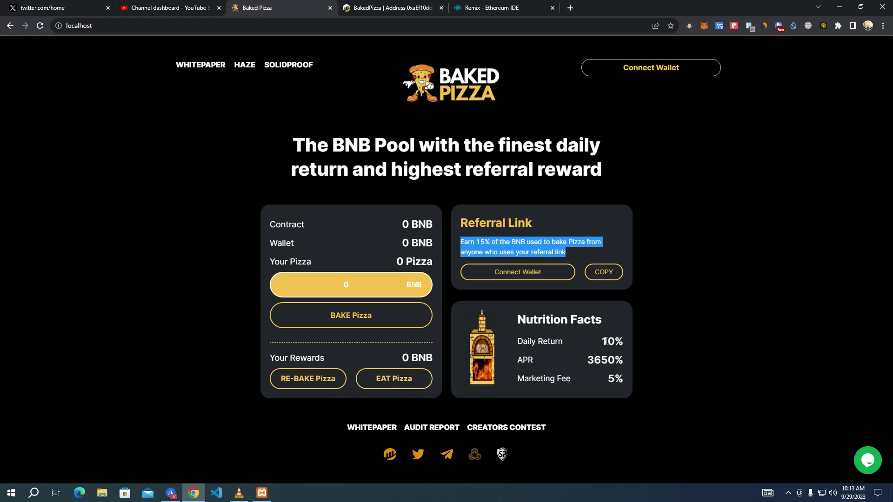
{"action": "left_click_drag", "start_coordinate": [602, 342], "coordinate": [630, 344]}
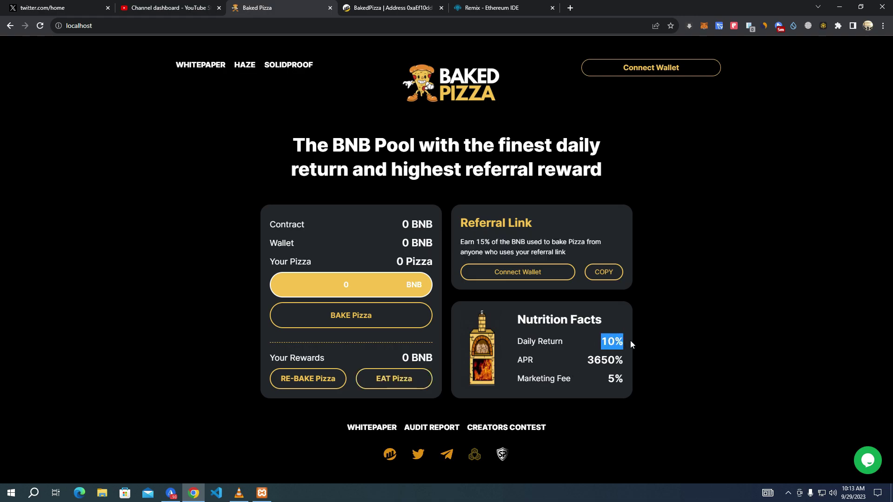
{"action": "left_click", "coordinate": [573, 339]}
{"action": "left_click_drag", "start_coordinate": [600, 341], "coordinate": [624, 342]}
{"action": "left_click_drag", "start_coordinate": [571, 379], "coordinate": [510, 380]}
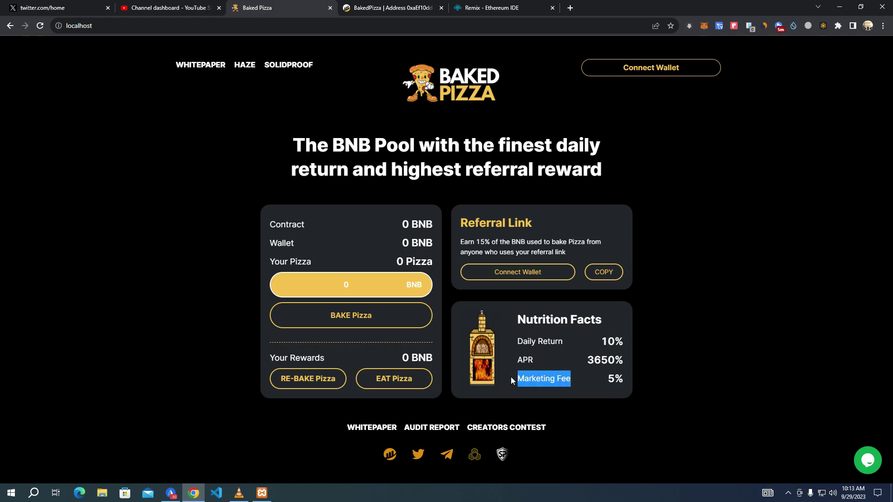
{"action": "left_click", "coordinate": [591, 380]}
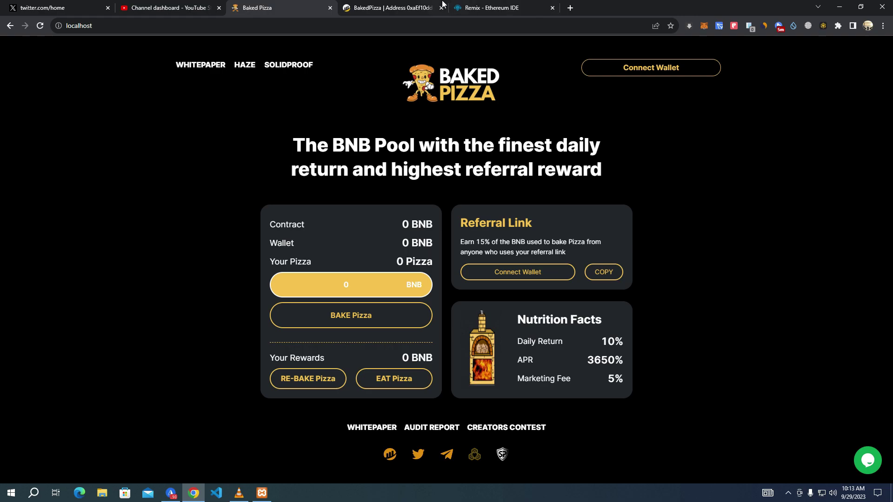
Review the BakedPizza contract in Remix, highlighting the referral lines and the 15 referral rate
{"action": "left_click", "coordinate": [479, 5]}
{"action": "left_click", "coordinate": [411, 166]}
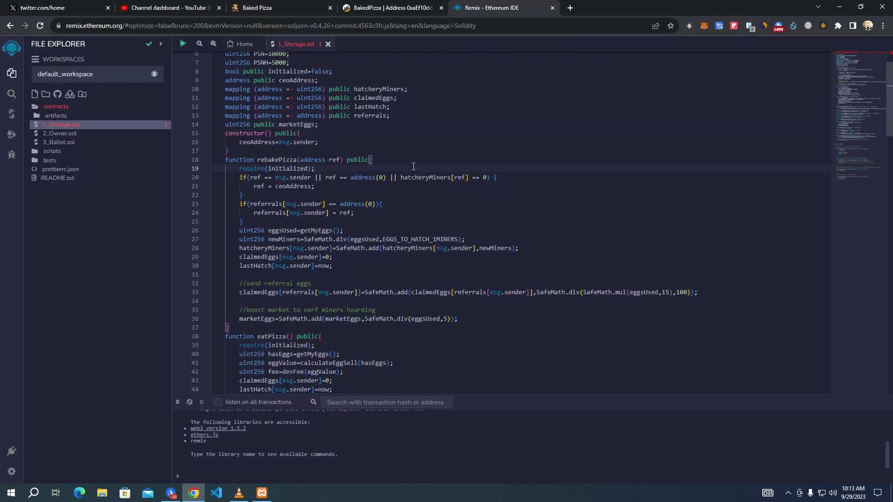
{"action": "scroll", "coordinate": [428, 170], "scroll_direction": "up", "scroll_amount": 2}
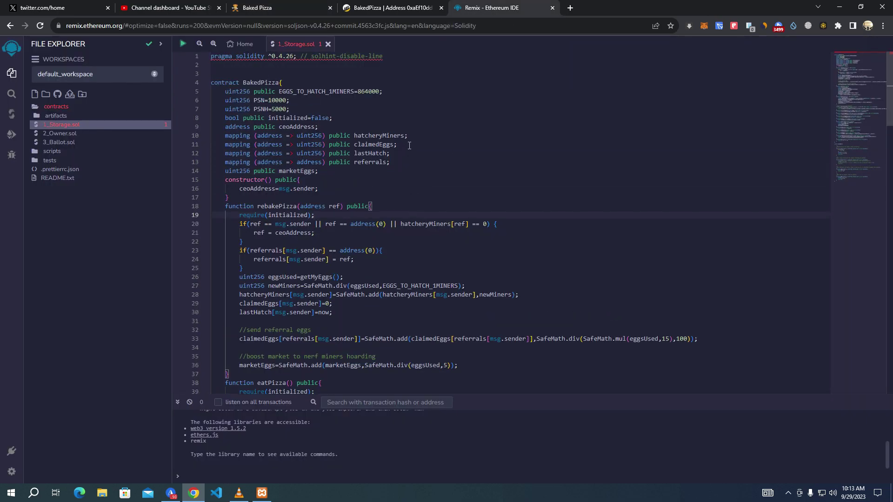
{"action": "scroll", "coordinate": [419, 144], "scroll_direction": "down", "scroll_amount": 4}
{"action": "scroll", "coordinate": [419, 148], "scroll_direction": "down", "scroll_amount": 2}
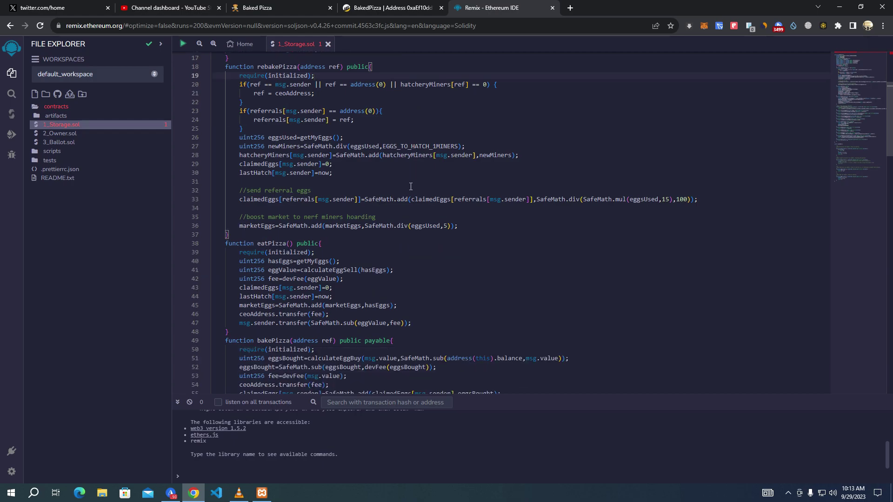
{"action": "scroll", "coordinate": [410, 186], "scroll_direction": "down", "scroll_amount": 3}
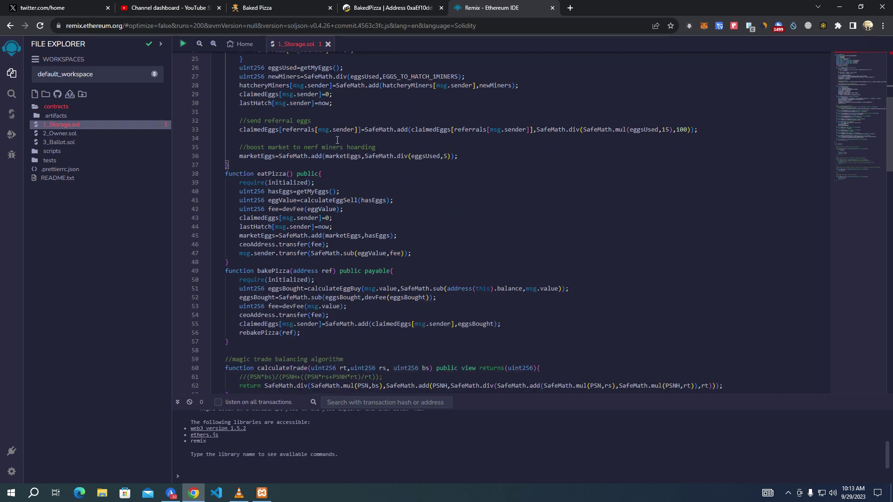
{"action": "left_click_drag", "start_coordinate": [239, 129], "coordinate": [492, 151]}
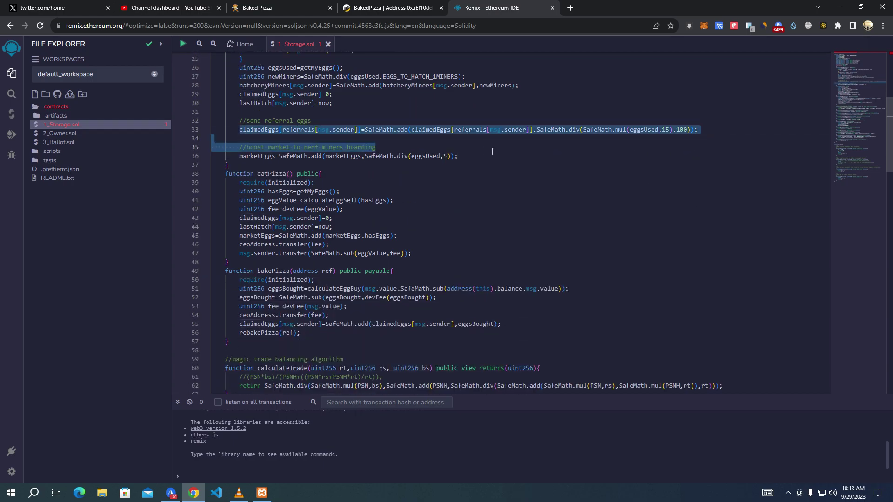
{"action": "left_click", "coordinate": [495, 147]}
{"action": "double_click", "coordinate": [665, 130]}
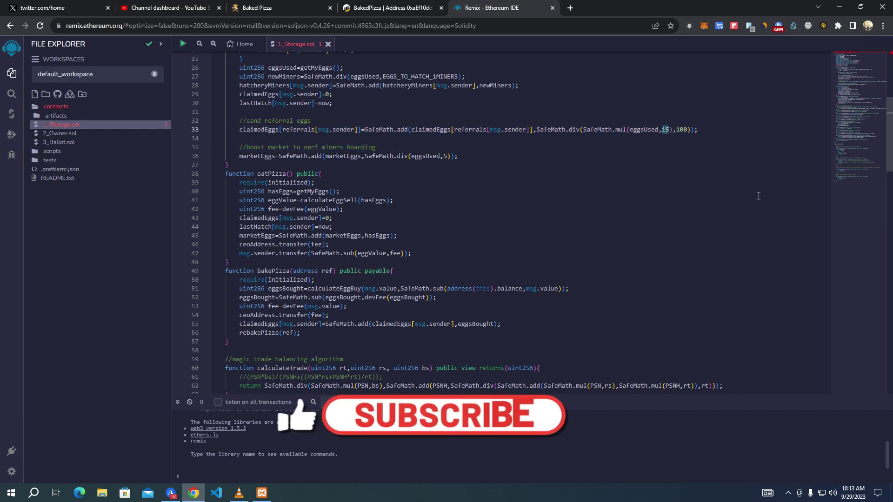
{"action": "left_click", "coordinate": [683, 130]}
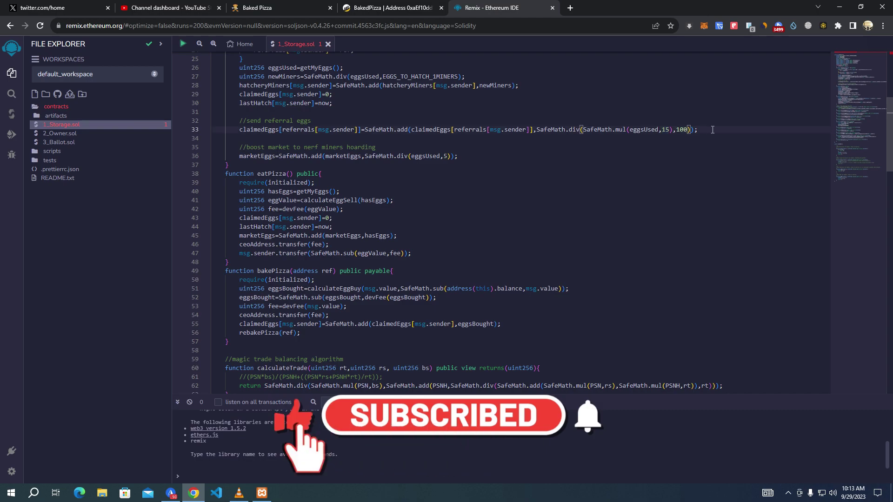
{"action": "double_click", "coordinate": [665, 128]}
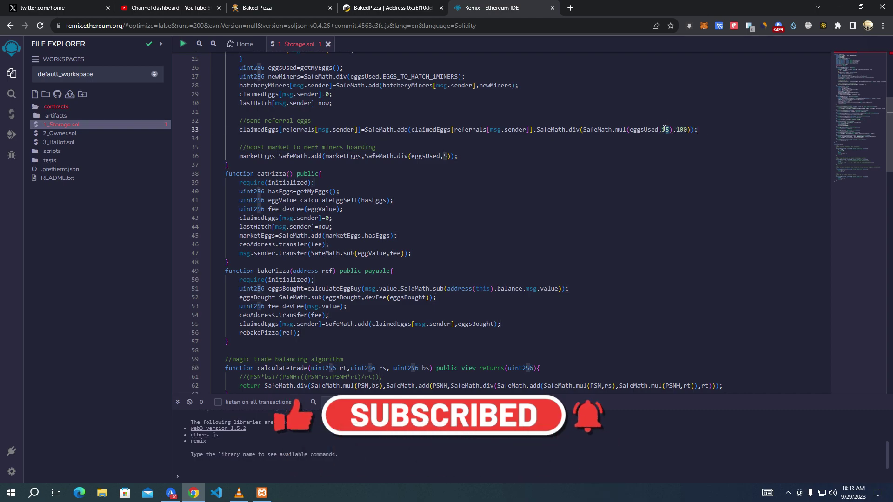
{"action": "scroll", "coordinate": [487, 229], "scroll_direction": "down", "scroll_amount": 3}
{"action": "scroll", "coordinate": [487, 229], "scroll_direction": "down", "scroll_amount": 3}
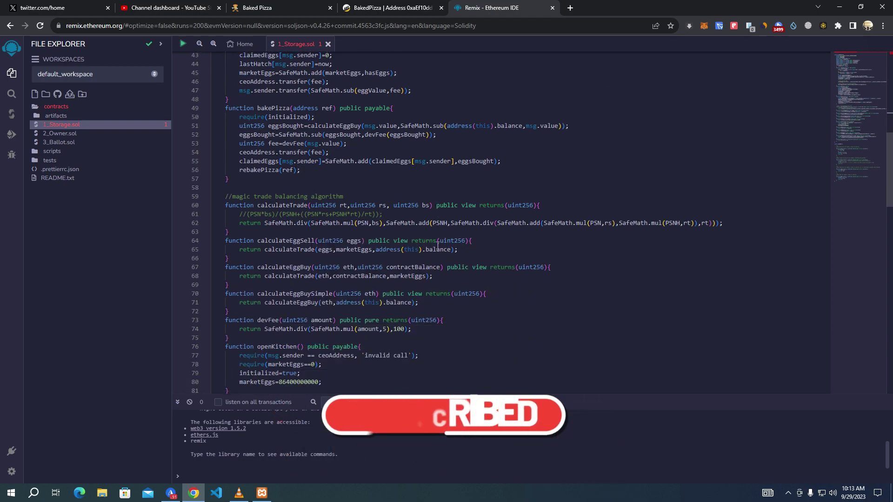
{"action": "scroll", "coordinate": [433, 230], "scroll_direction": "down", "scroll_amount": 5}
{"action": "scroll", "coordinate": [397, 232], "scroll_direction": "down", "scroll_amount": 2}
Move to the devFee formula and select its 5 fee value, leaving it unchanged
{"action": "left_click", "coordinate": [397, 230]}
{"action": "scroll", "coordinate": [397, 232], "scroll_direction": "down", "scroll_amount": 6}
{"action": "scroll", "coordinate": [405, 238], "scroll_direction": "down", "scroll_amount": 5}
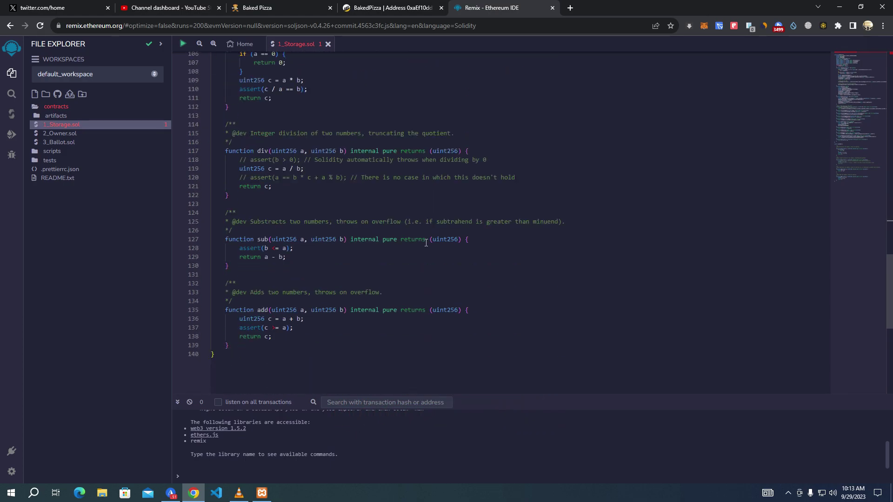
{"action": "scroll", "coordinate": [424, 243], "scroll_direction": "down", "scroll_amount": 2}
{"action": "scroll", "coordinate": [424, 243], "scroll_direction": "up", "scroll_amount": 7}
{"action": "scroll", "coordinate": [424, 243], "scroll_direction": "up", "scroll_amount": 4}
{"action": "scroll", "coordinate": [433, 248], "scroll_direction": "up", "scroll_amount": 1}
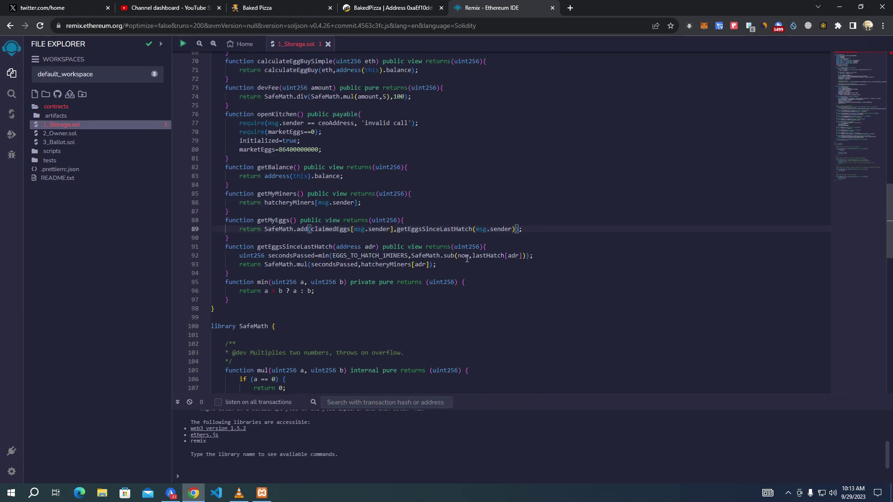
{"action": "scroll", "coordinate": [448, 253], "scroll_direction": "up", "scroll_amount": 3}
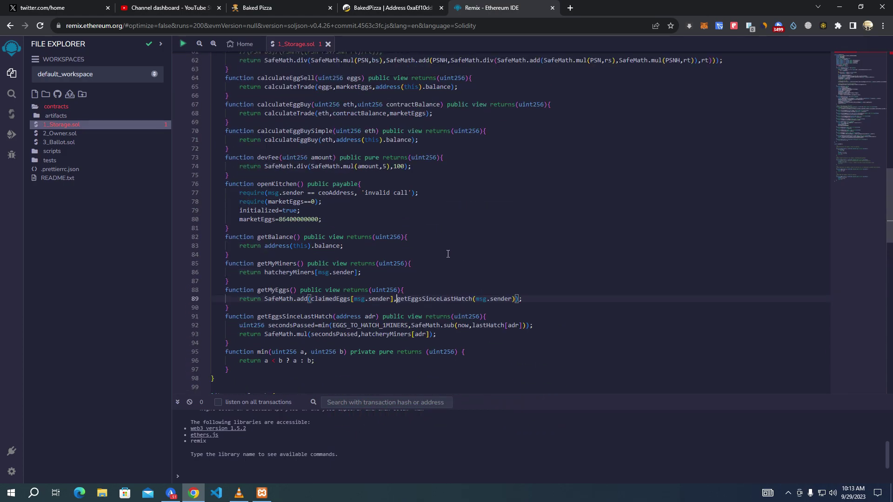
{"action": "left_click", "coordinate": [388, 166]}
{"action": "type", "text": ")"}
{"action": "key", "text": "Left"}
{"action": "key", "text": "shift+Left"}
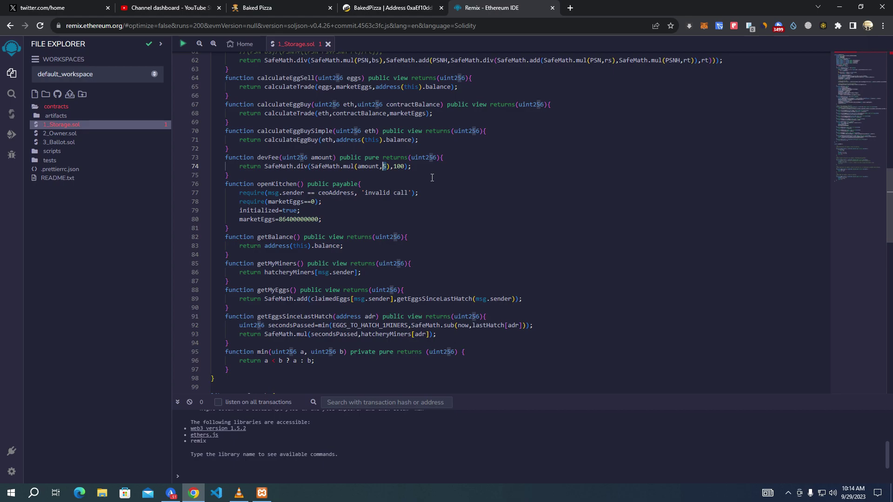
{"action": "scroll", "coordinate": [416, 173], "scroll_direction": "up", "scroll_amount": 3}
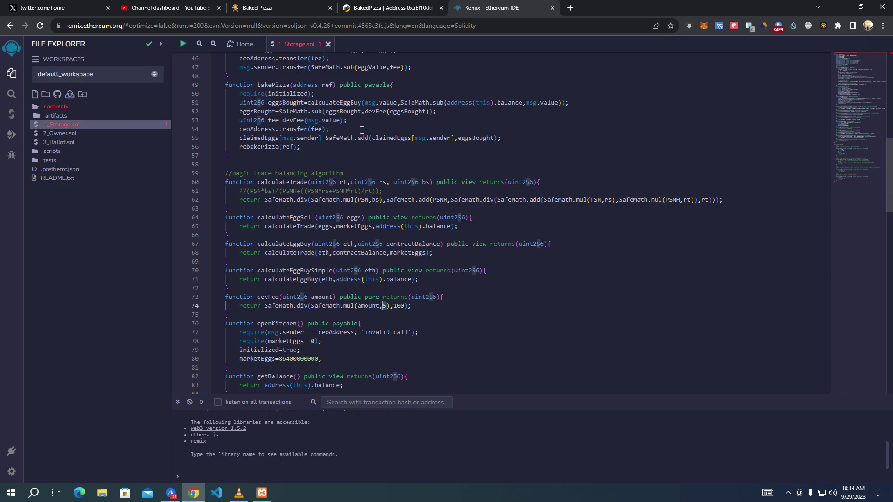
{"action": "scroll", "coordinate": [362, 130], "scroll_direction": "up", "scroll_amount": 3}
Compile BakedPizza and connect Remix's deploy panel to the MetaMask account
{"action": "left_click", "coordinate": [466, 152]}
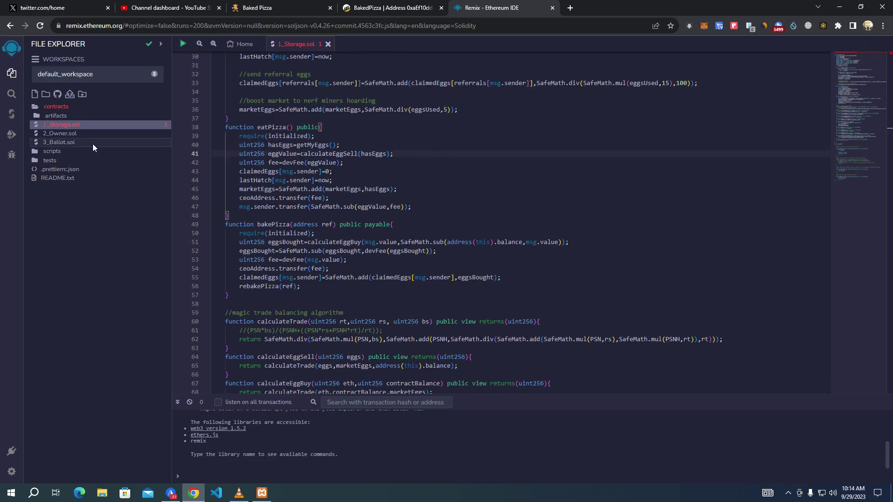
{"action": "left_click", "coordinate": [12, 113]}
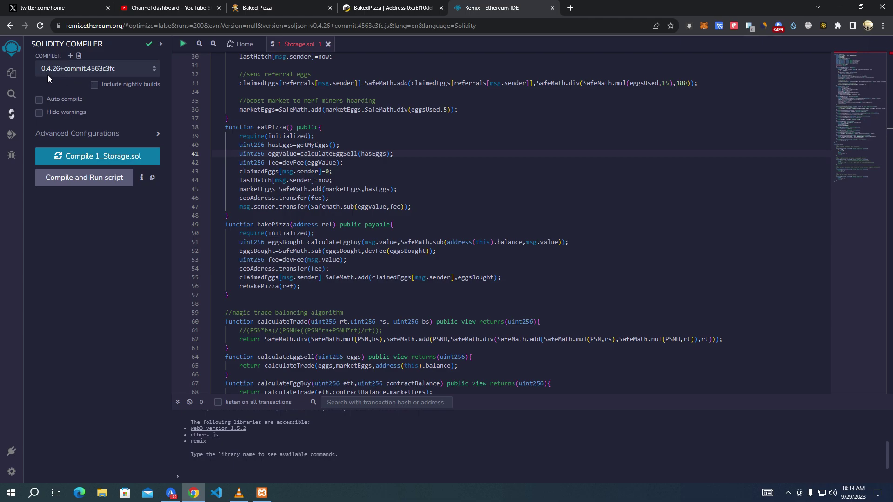
{"action": "left_click", "coordinate": [118, 156]}
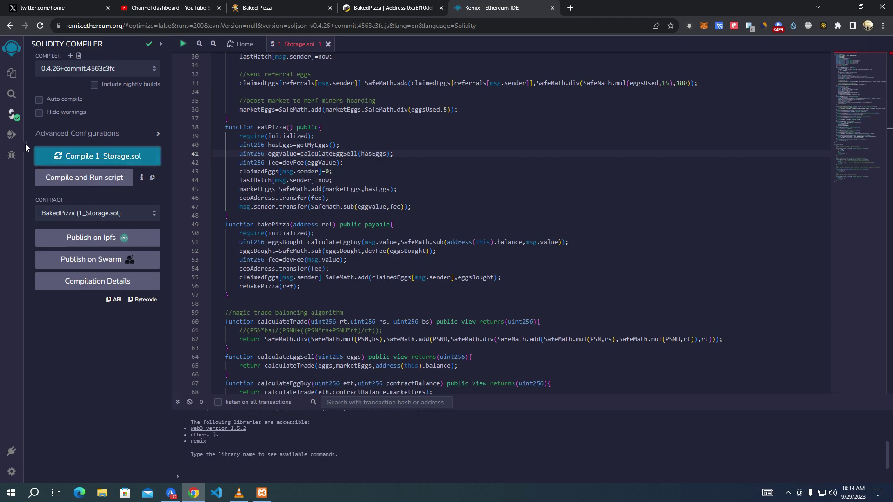
{"action": "left_click", "coordinate": [12, 135]}
{"action": "left_click", "coordinate": [107, 81]}
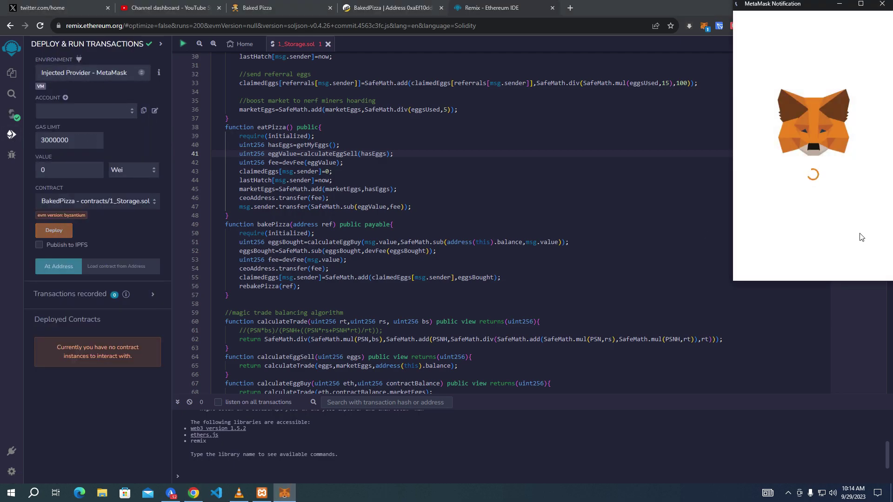
{"action": "left_click", "coordinate": [853, 262]}
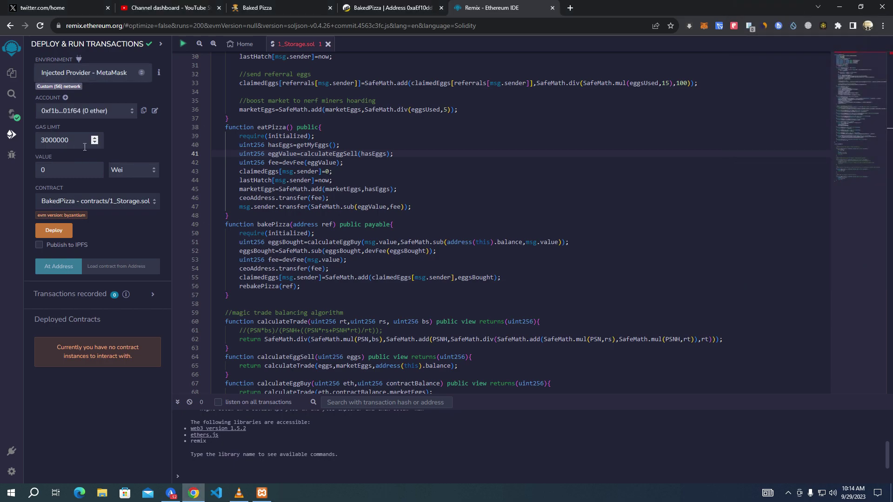
Keep Injected Provider - MetaMask as environment and BakedPizza as the contract to deploy
{"action": "left_click", "coordinate": [93, 111]}
{"action": "left_click", "coordinate": [94, 77]}
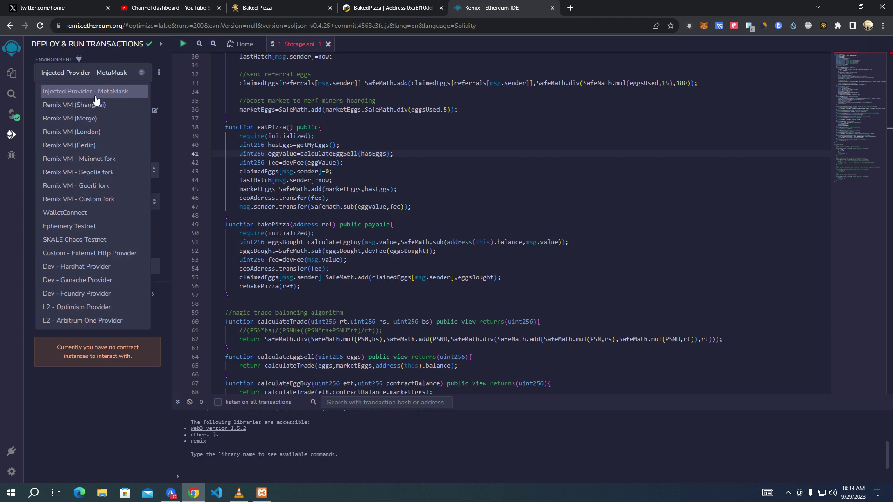
{"action": "left_click", "coordinate": [98, 77]}
{"action": "left_click", "coordinate": [99, 102]}
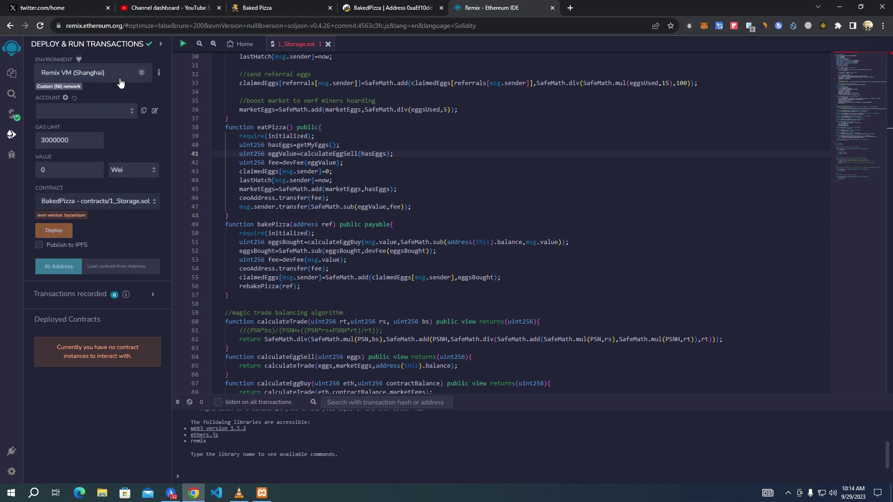
{"action": "left_click", "coordinate": [122, 74]}
{"action": "left_click", "coordinate": [119, 90]}
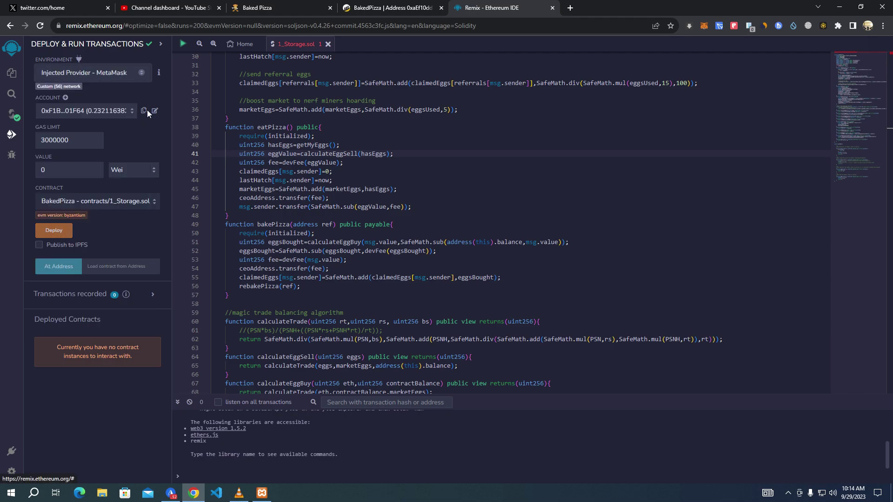
{"action": "left_click", "coordinate": [96, 202]}
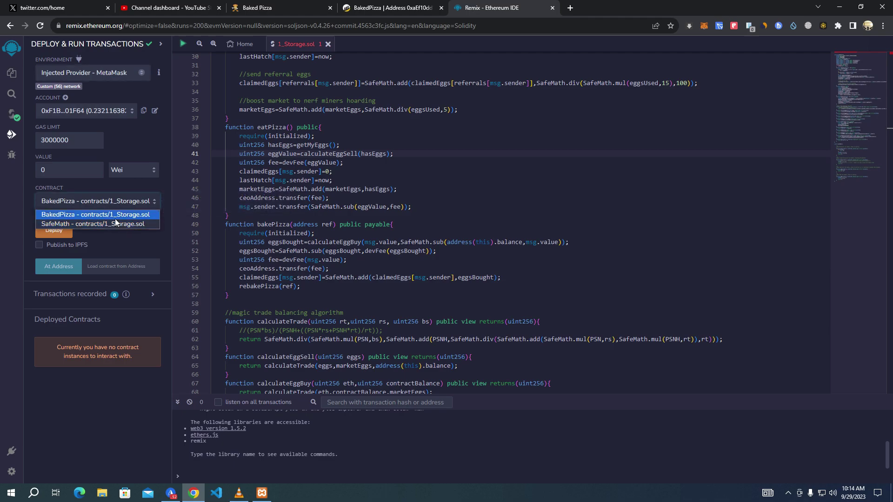
{"action": "left_click", "coordinate": [121, 215]}
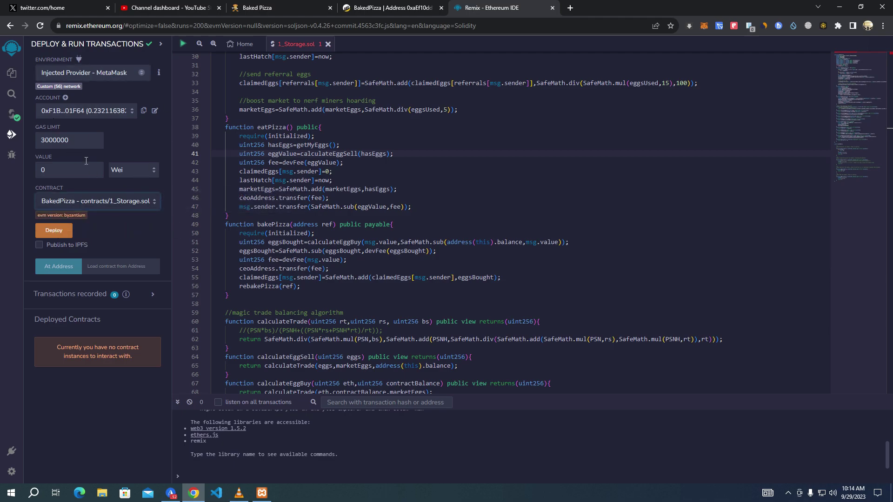
Attempt the BakedPizza deploy, reject it in MetaMask, and go to its BscScan page
{"action": "left_click", "coordinate": [59, 231]}
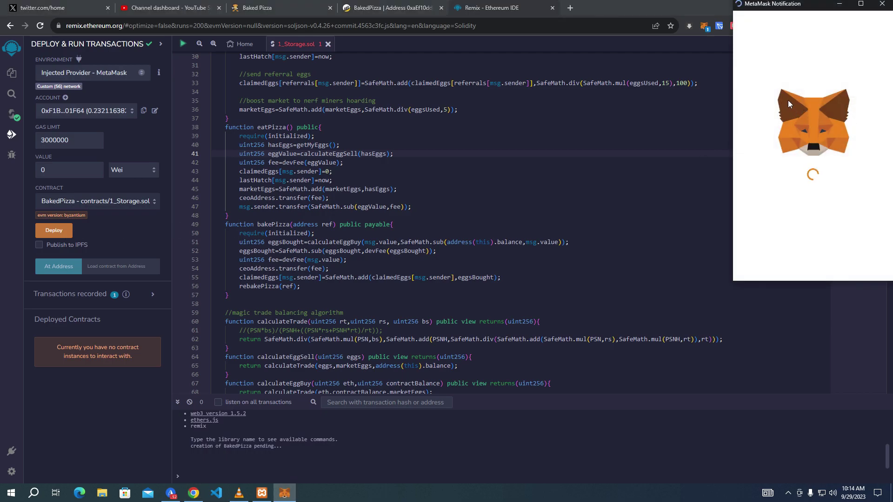
{"action": "left_click", "coordinate": [785, 262]}
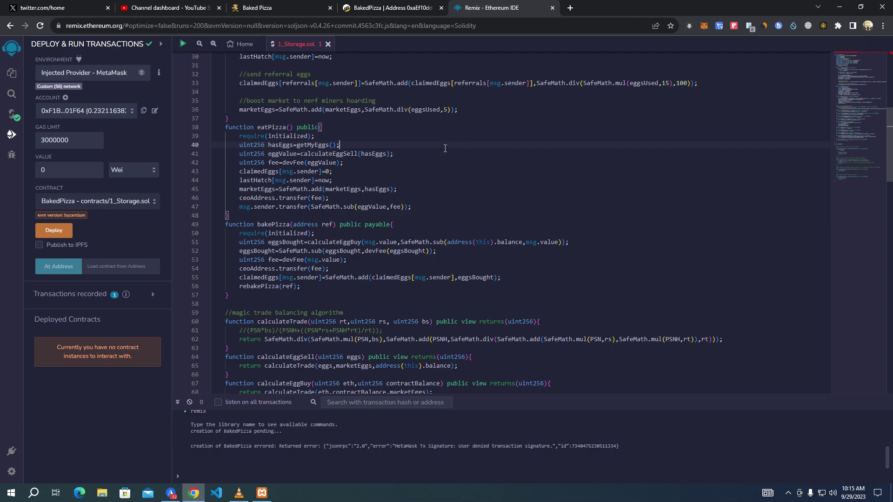
{"action": "left_click", "coordinate": [404, 6]}
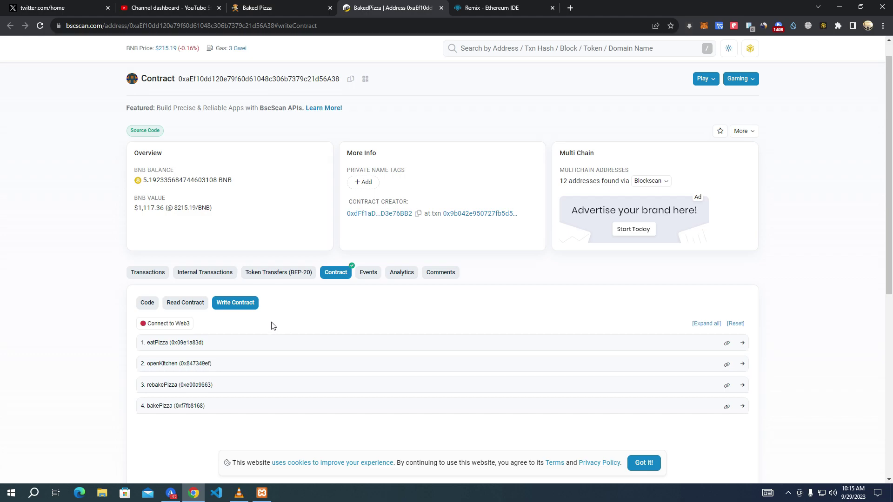
{"action": "scroll", "coordinate": [150, 341], "scroll_direction": "down", "scroll_amount": 1}
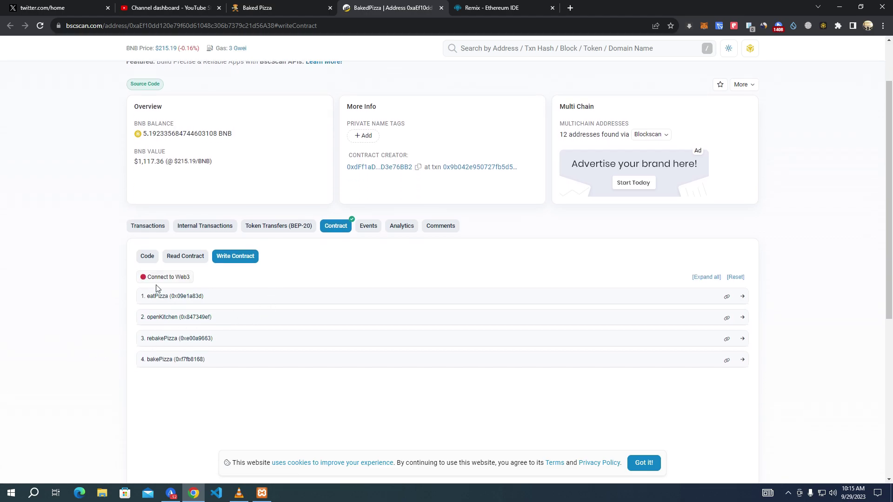
{"action": "scroll", "coordinate": [209, 277], "scroll_direction": "down", "scroll_amount": 2}
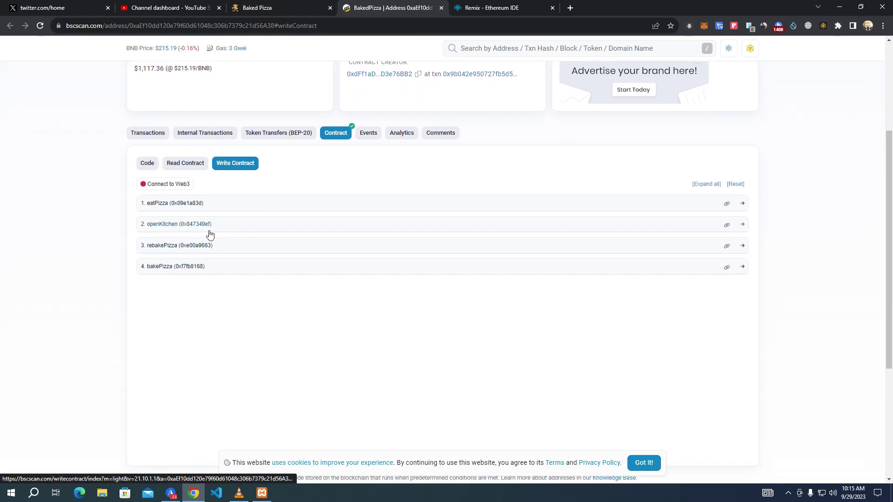
{"action": "left_click", "coordinate": [194, 224]}
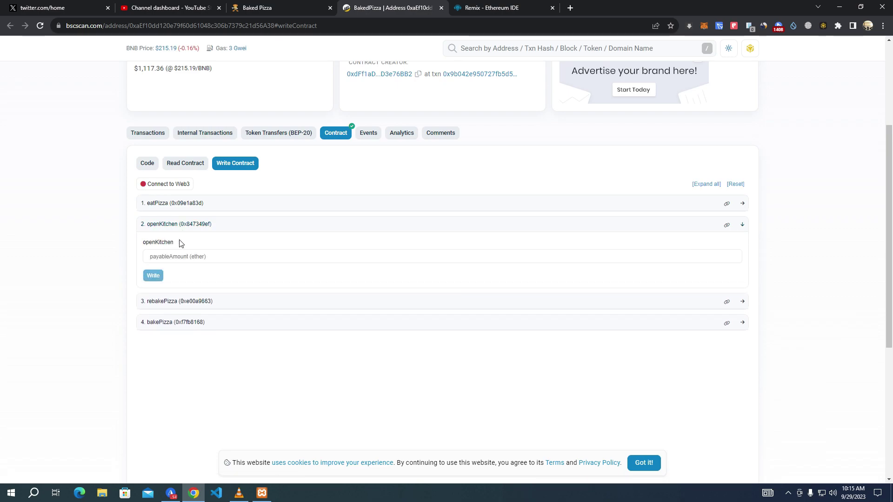
{"action": "left_click", "coordinate": [214, 259]}
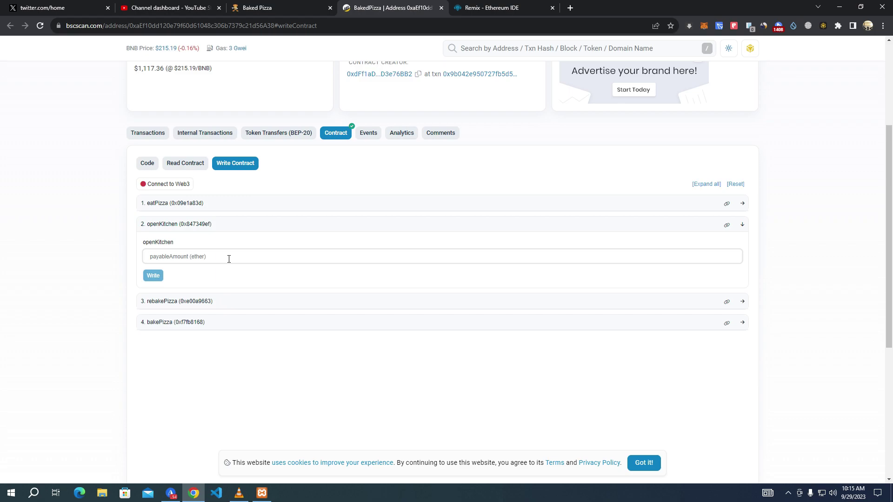
{"action": "left_click", "coordinate": [194, 225]}
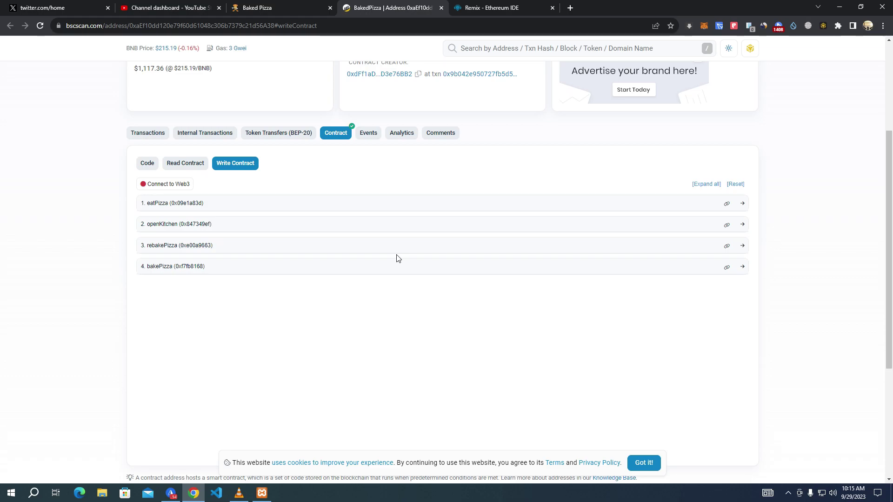
Copy the BakedPizza contract address from BscScan and bring Visual Studio Code forward
{"action": "left_click", "coordinate": [258, 8]}
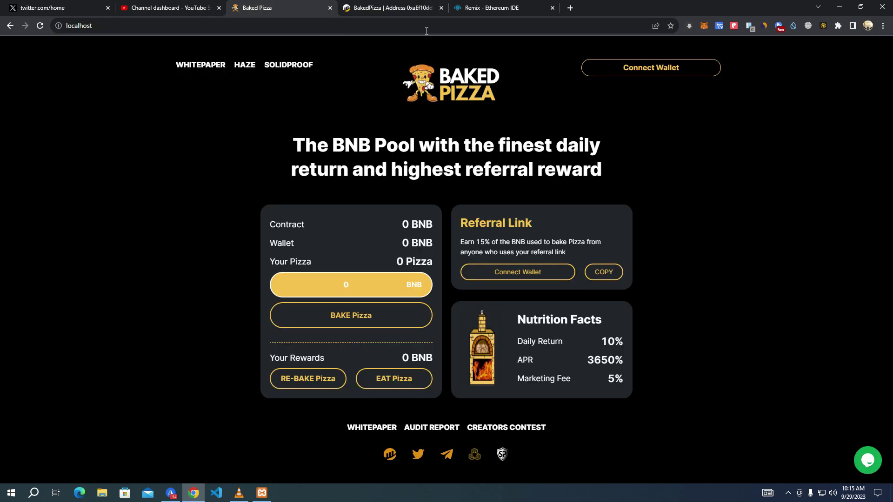
{"action": "left_click", "coordinate": [391, 8]}
{"action": "scroll", "coordinate": [552, 209], "scroll_direction": "up", "scroll_amount": 3}
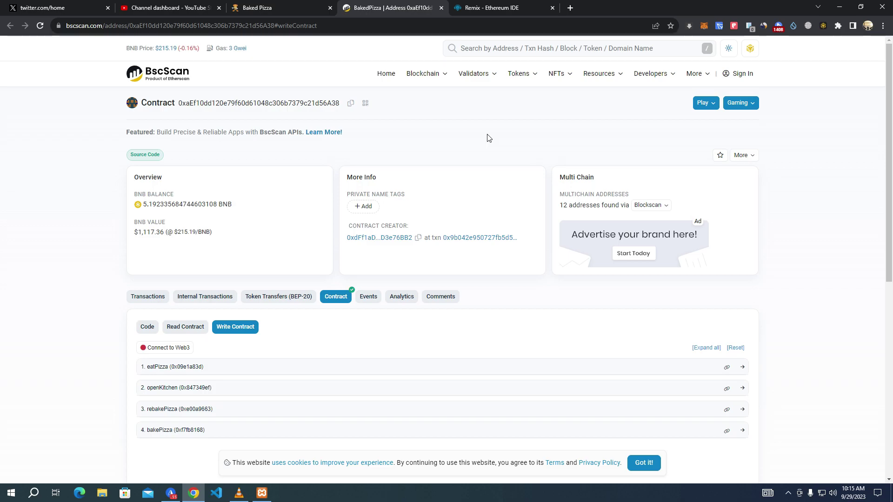
{"action": "left_click", "coordinate": [239, 493]}
{"action": "left_click", "coordinate": [216, 494]}
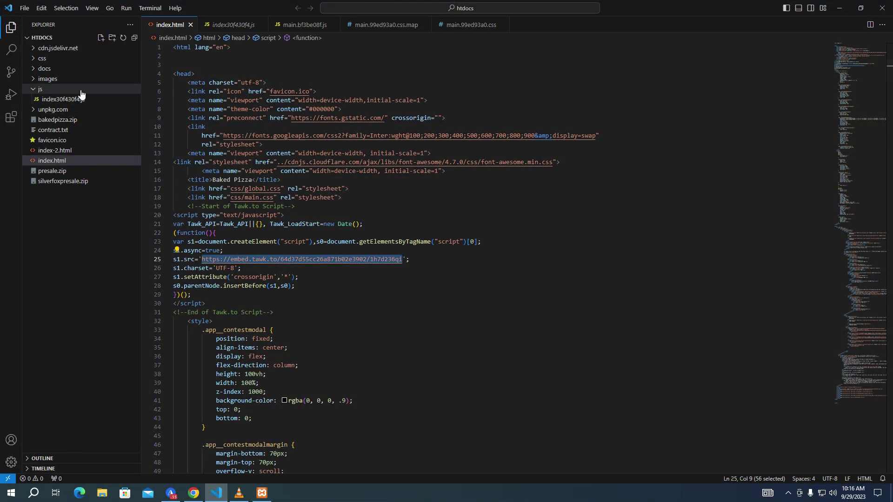
Paste the copied contract address over the old one on line 2 of index30f430f4.js
{"action": "left_click", "coordinate": [79, 89]}
{"action": "left_click", "coordinate": [60, 89]}
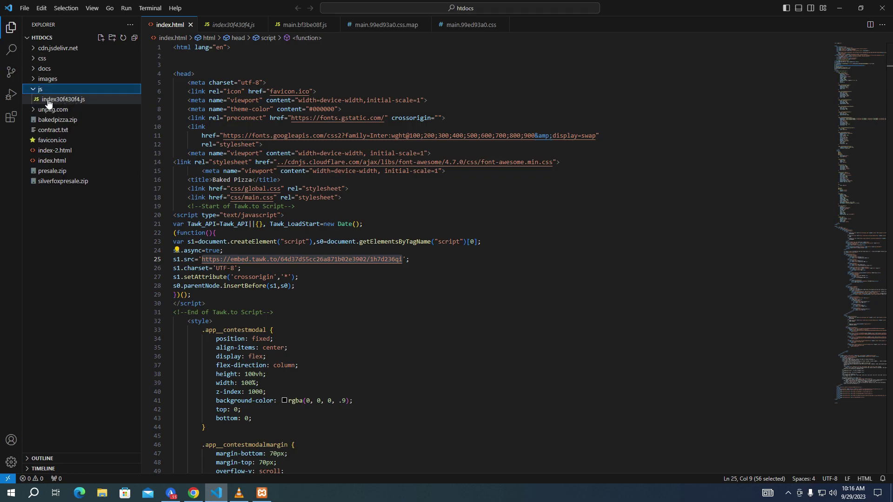
{"action": "left_click", "coordinate": [90, 104]}
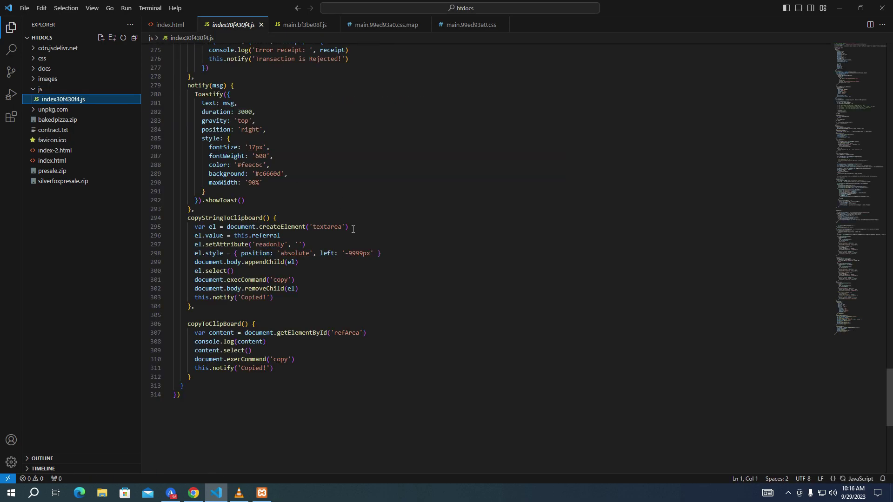
{"action": "scroll", "coordinate": [891, 355], "scroll_direction": "up", "scroll_amount": 7}
{"action": "left_click_drag", "start_coordinate": [890, 355], "coordinate": [891, 35]}
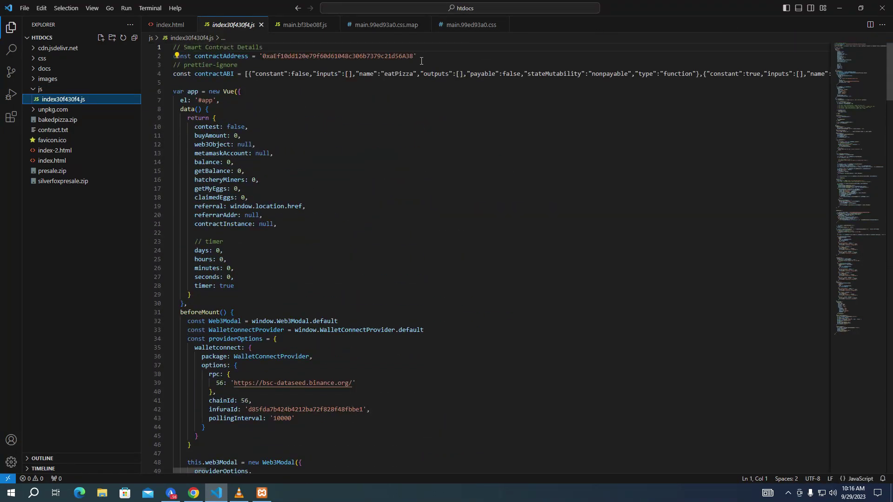
{"action": "left_click_drag", "start_coordinate": [413, 56], "coordinate": [263, 57]}
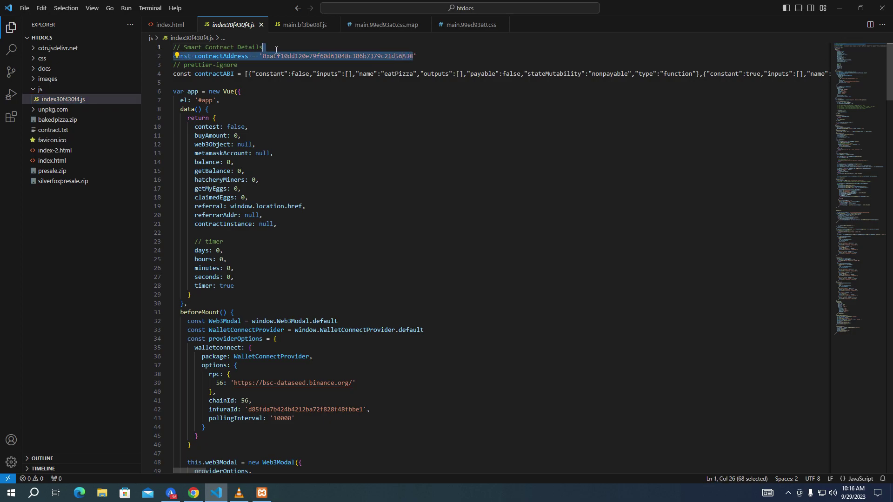
{"action": "key", "text": "ctrl+v"}
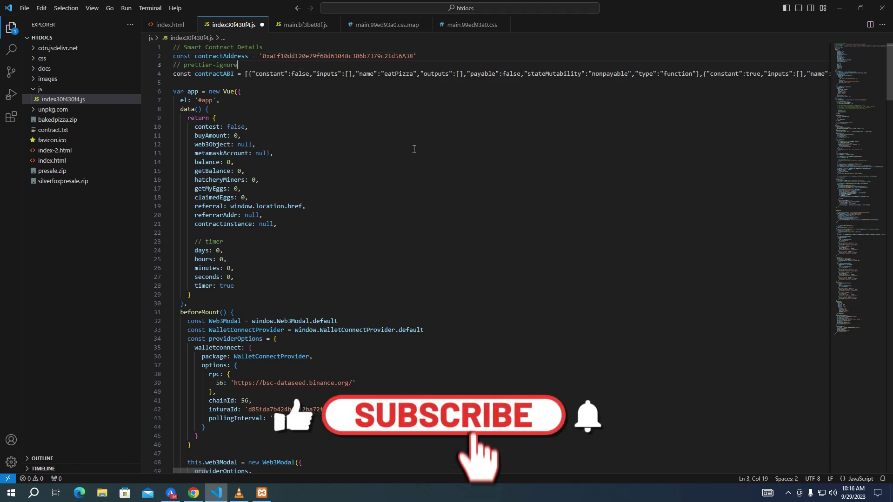
{"action": "scroll", "coordinate": [413, 149], "scroll_direction": "down", "scroll_amount": 5}
{"action": "scroll", "coordinate": [384, 129], "scroll_direction": "down", "scroll_amount": 6}
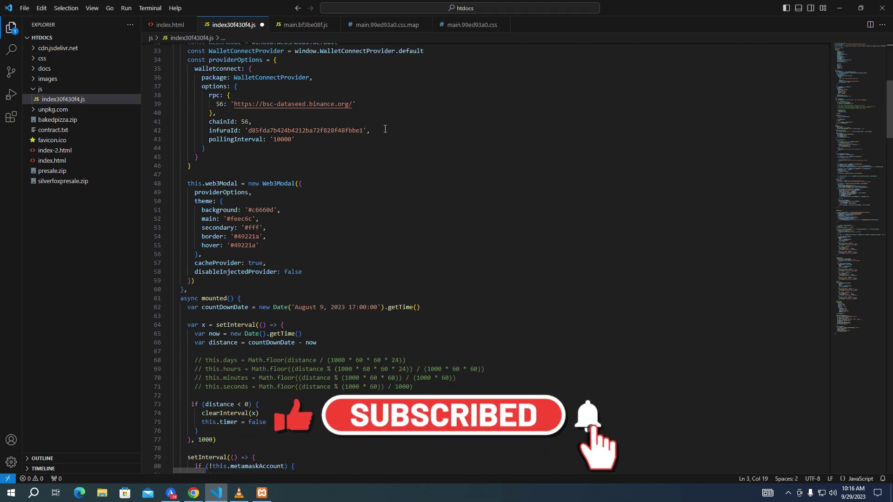
{"action": "scroll", "coordinate": [385, 129], "scroll_direction": "down", "scroll_amount": 5}
{"action": "scroll", "coordinate": [385, 130], "scroll_direction": "down", "scroll_amount": 4}
{"action": "scroll", "coordinate": [386, 131], "scroll_direction": "down", "scroll_amount": 3}
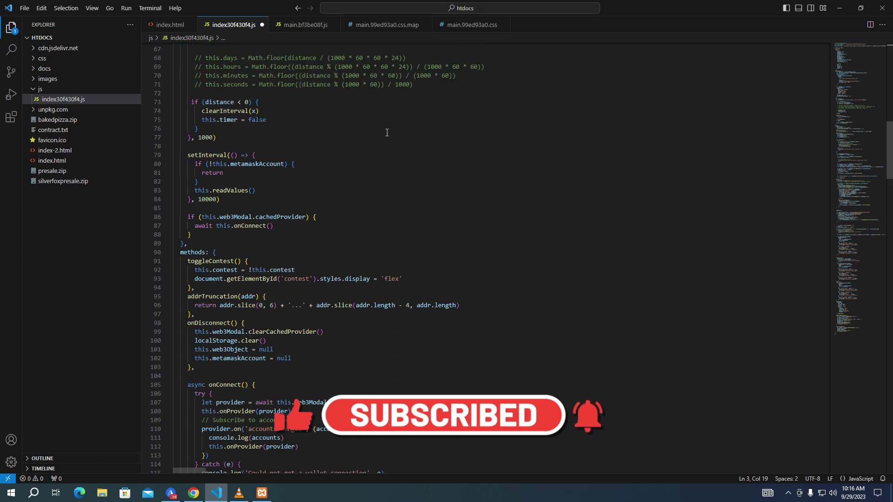
{"action": "scroll", "coordinate": [387, 132], "scroll_direction": "up", "scroll_amount": 2}
{"action": "scroll", "coordinate": [387, 132], "scroll_direction": "up", "scroll_amount": 4}
Switch to index.html and return to the BscScan contract page in the browser
{"action": "left_click", "coordinate": [23, 8]}
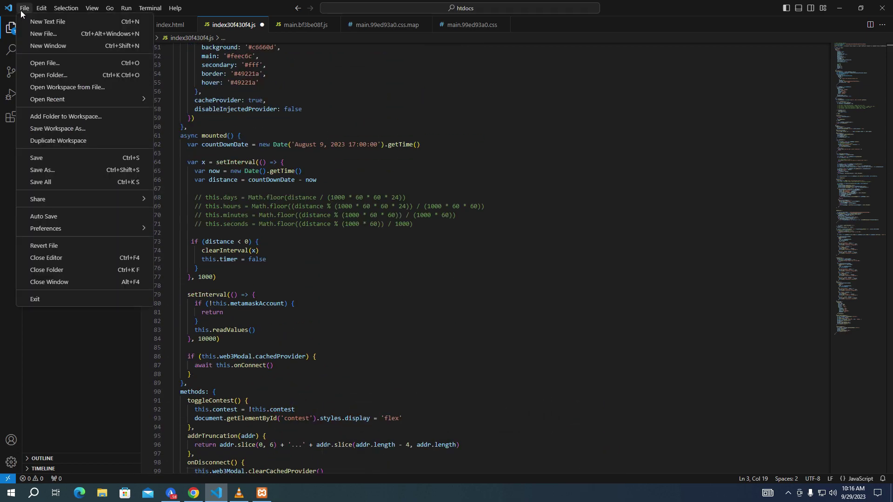
{"action": "left_click", "coordinate": [303, 171]}
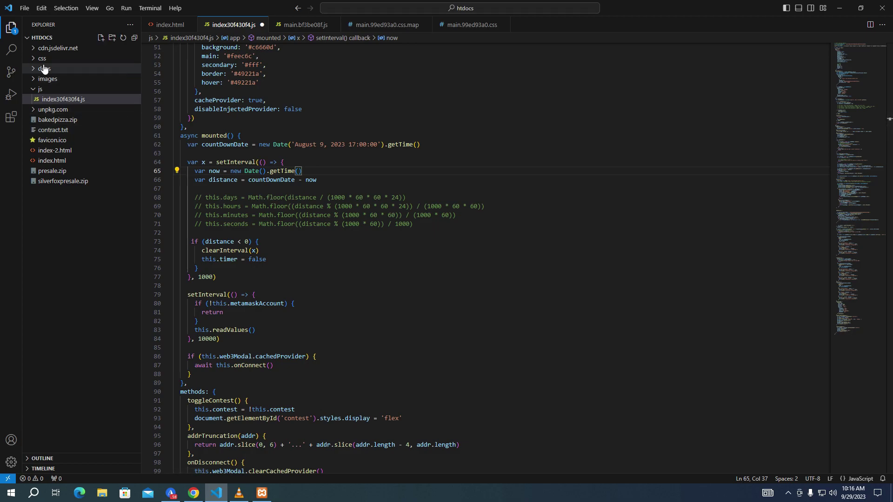
{"action": "left_click", "coordinate": [73, 161]}
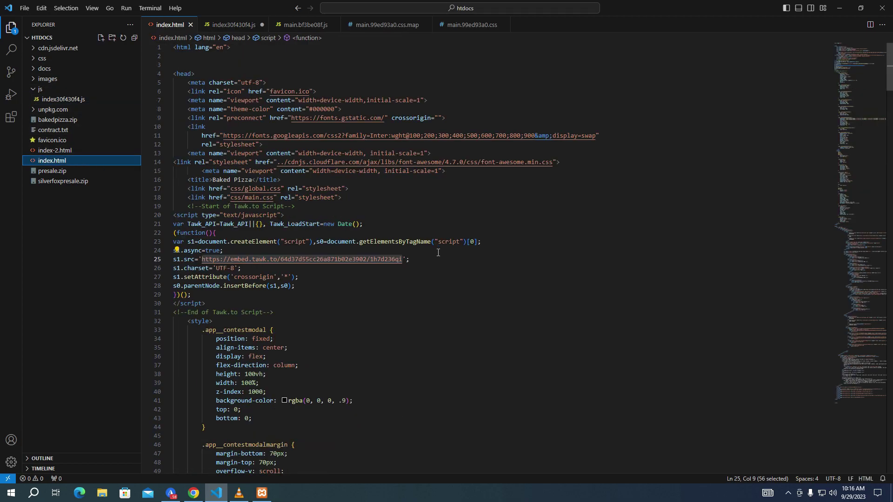
{"action": "scroll", "coordinate": [438, 253], "scroll_direction": "down", "scroll_amount": 5}
{"action": "scroll", "coordinate": [468, 313], "scroll_direction": "down", "scroll_amount": 6}
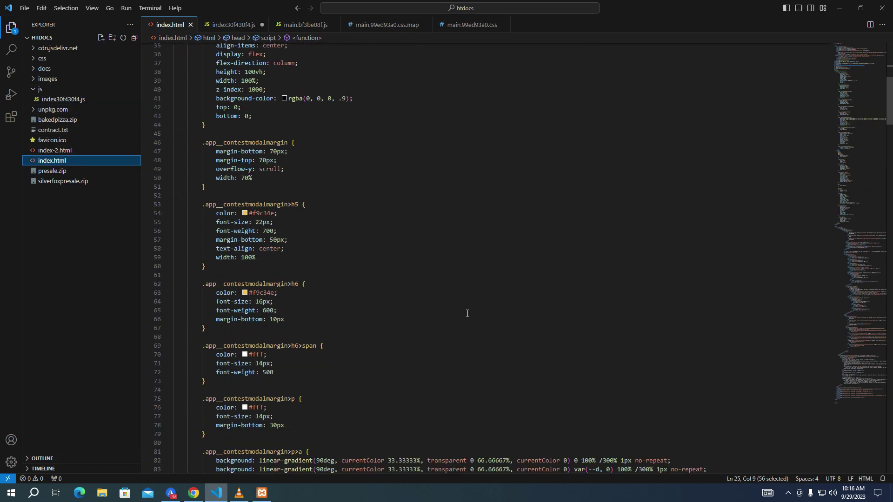
{"action": "scroll", "coordinate": [532, 326], "scroll_direction": "down", "scroll_amount": 8}
{"action": "scroll", "coordinate": [533, 331], "scroll_direction": "down", "scroll_amount": 8}
{"action": "scroll", "coordinate": [530, 335], "scroll_direction": "down", "scroll_amount": 5}
{"action": "scroll", "coordinate": [528, 340], "scroll_direction": "down", "scroll_amount": 5}
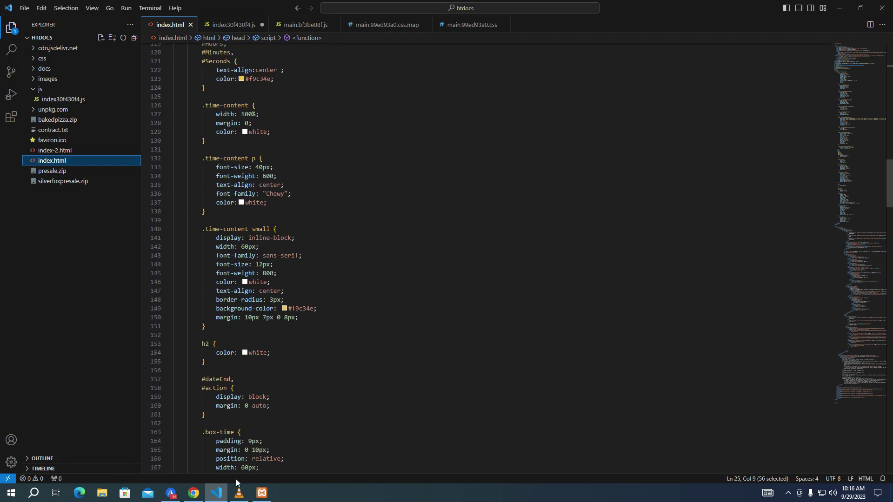
{"action": "left_click", "coordinate": [194, 494]}
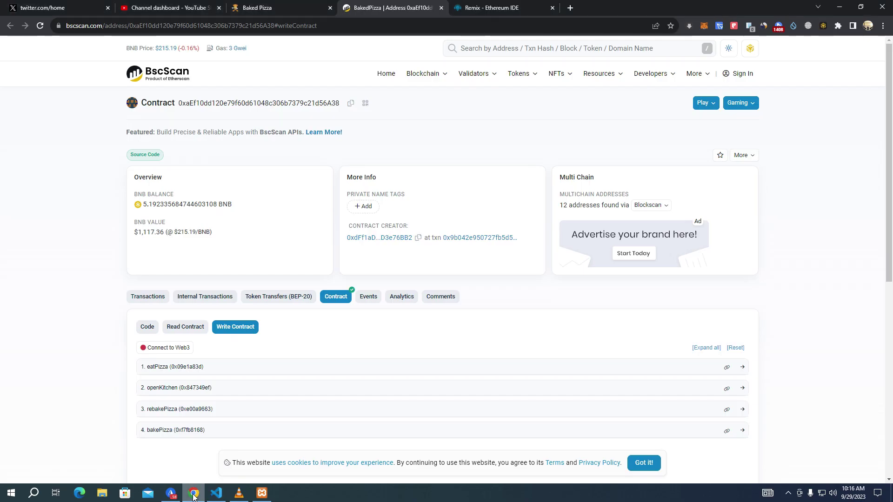
Highlight the local site's headline and Nutrition Facts rows, then return to index.html
{"action": "left_click", "coordinate": [286, 7]}
{"action": "left_click_drag", "start_coordinate": [269, 130], "coordinate": [658, 180]}
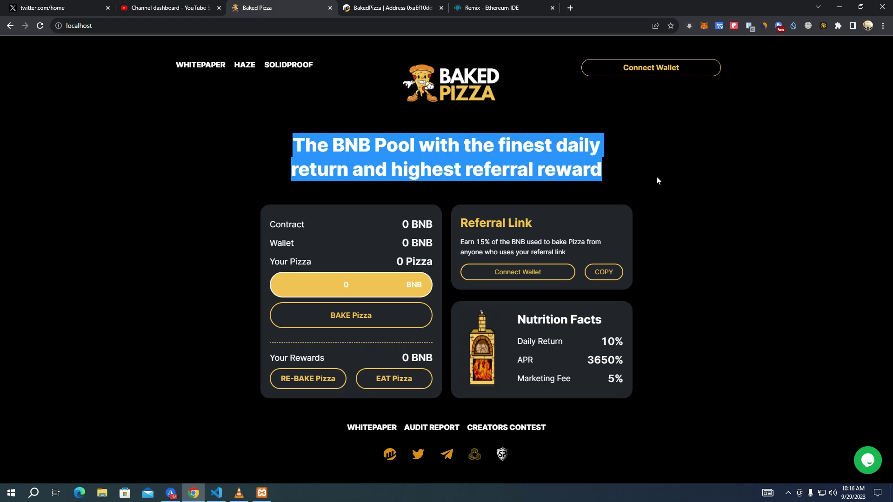
{"action": "mouse_move", "coordinate": [540, 337]}
{"action": "left_mouse_down"}
{"action": "mouse_move", "coordinate": [548, 369]}
{"action": "mouse_move", "coordinate": [518, 341]}
{"action": "mouse_move", "coordinate": [681, 360]}
{"action": "left_mouse_up"}
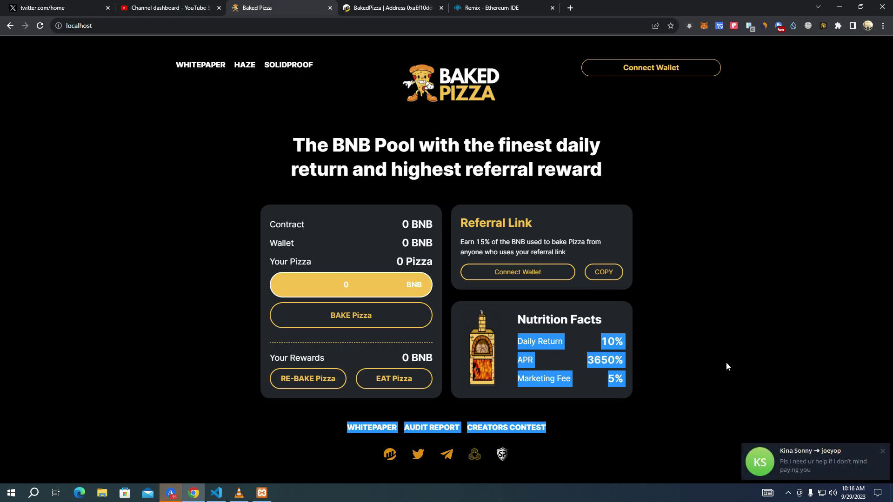
{"action": "left_click", "coordinate": [883, 452]}
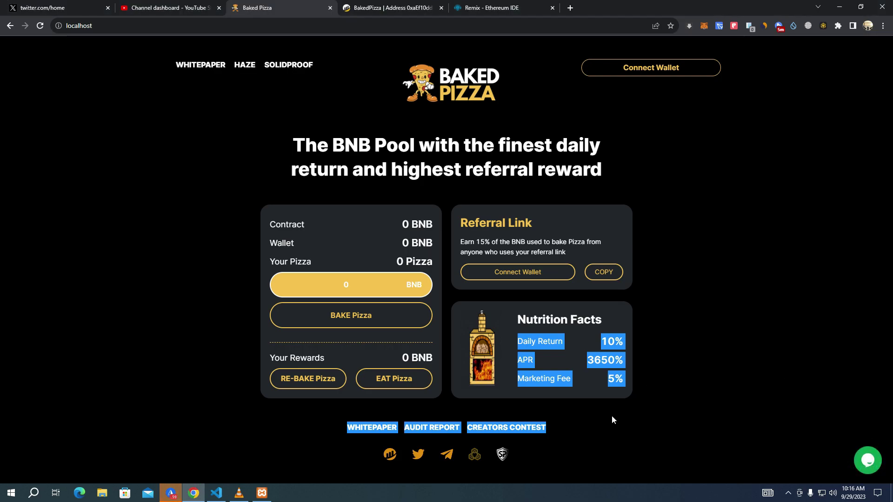
{"action": "left_click", "coordinate": [216, 492]}
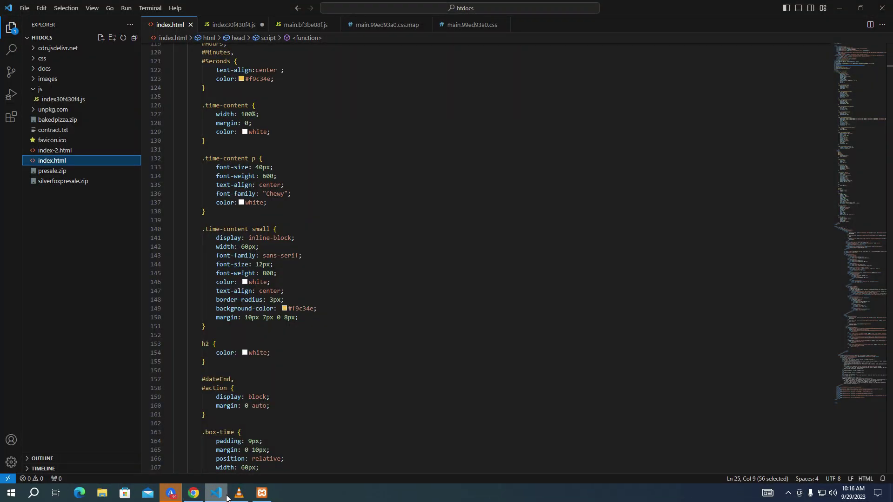
{"action": "left_click", "coordinate": [299, 244]}
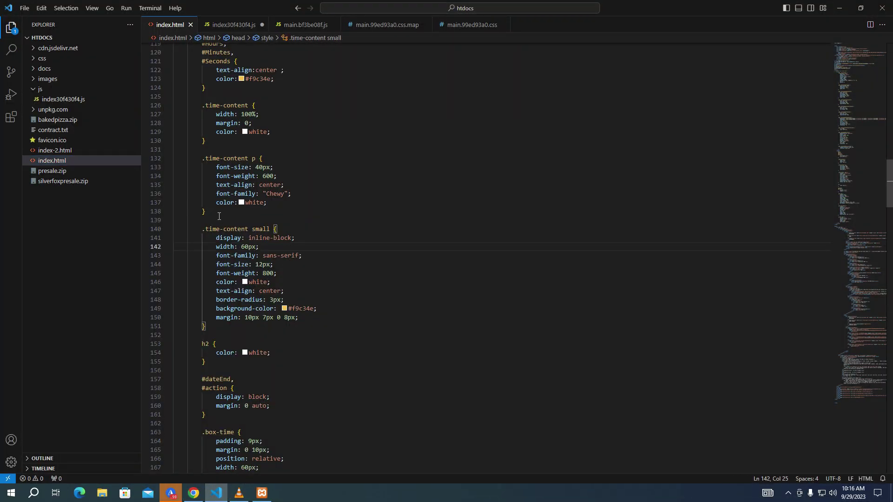
{"action": "left_click", "coordinate": [52, 161]}
{"action": "scroll", "coordinate": [616, 373], "scroll_direction": "down", "scroll_amount": 6}
{"action": "scroll", "coordinate": [853, 264], "scroll_direction": "down", "scroll_amount": 6}
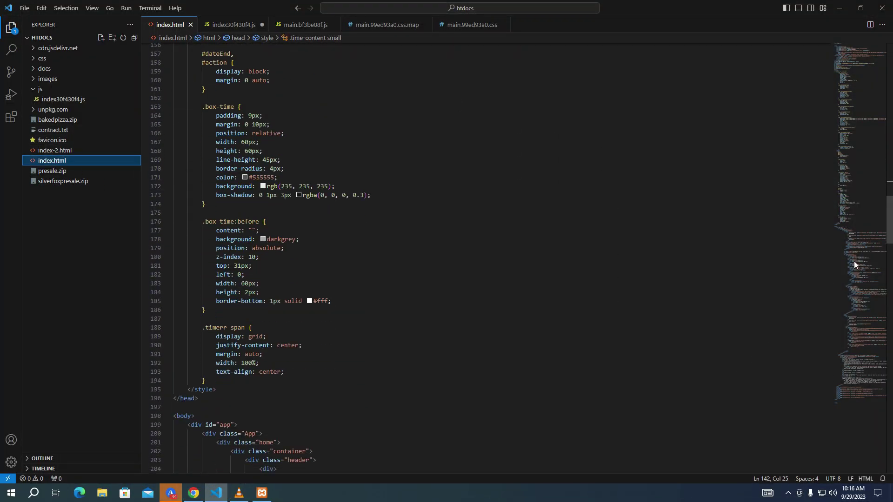
{"action": "scroll", "coordinate": [854, 261], "scroll_direction": "down", "scroll_amount": 10}
{"action": "scroll", "coordinate": [517, 320], "scroll_direction": "up", "scroll_amount": 2}
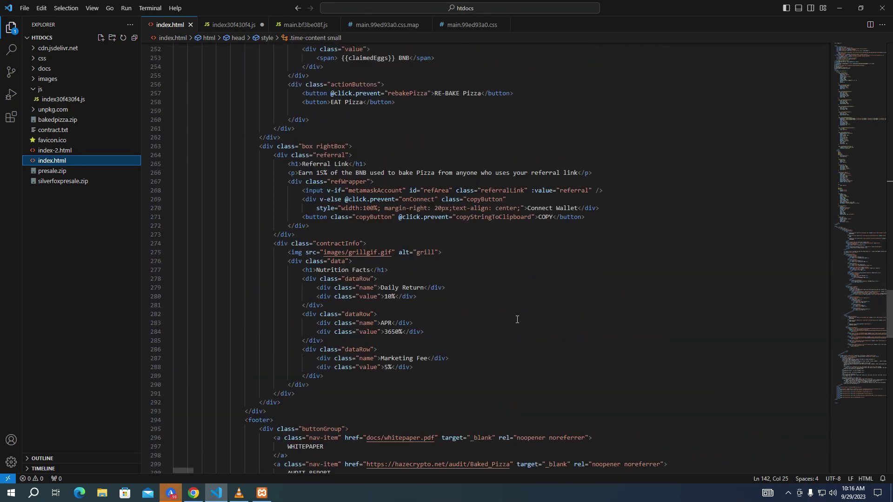
Compare the Daily Return markup with the site and highlight 'The BNB' in the headline
{"action": "left_click_drag", "start_coordinate": [438, 287], "coordinate": [378, 288]}
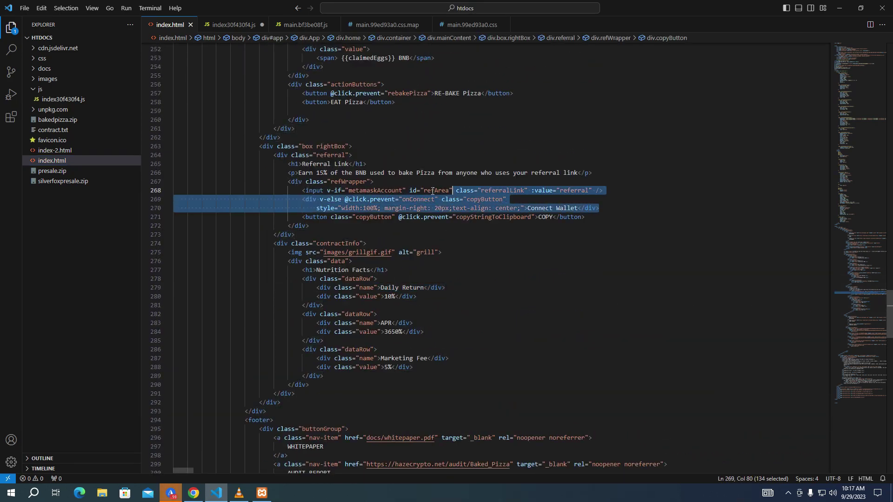
{"action": "left_click_drag", "start_coordinate": [618, 211], "coordinate": [296, 163]}
{"action": "scroll", "coordinate": [470, 210], "scroll_direction": "up", "scroll_amount": 3}
{"action": "scroll", "coordinate": [471, 210], "scroll_direction": "up", "scroll_amount": 3}
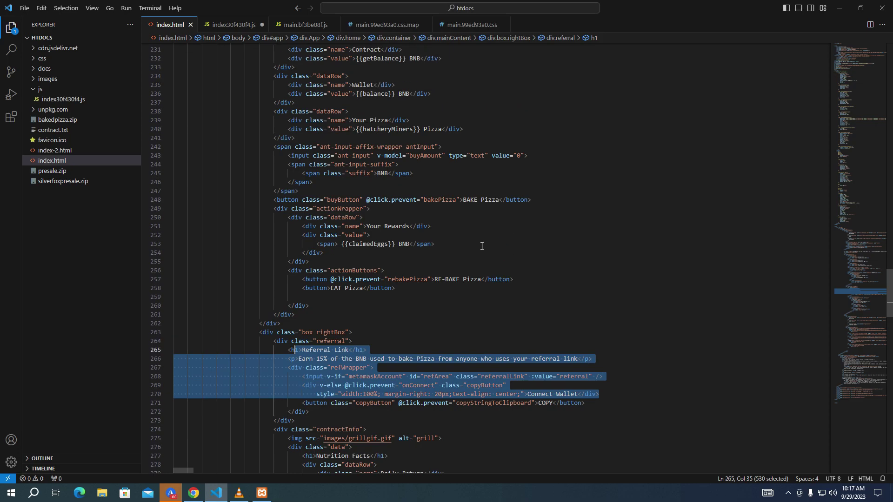
{"action": "scroll", "coordinate": [463, 285], "scroll_direction": "up", "scroll_amount": 4}
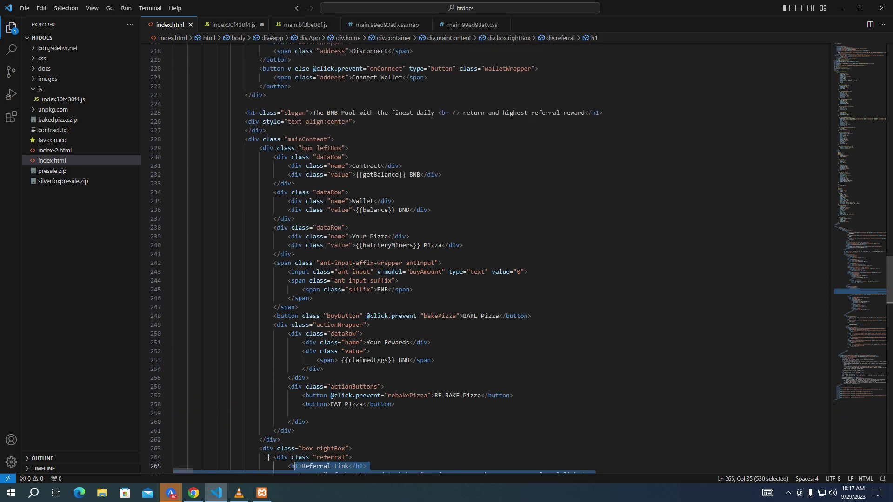
{"action": "left_click", "coordinate": [193, 493]}
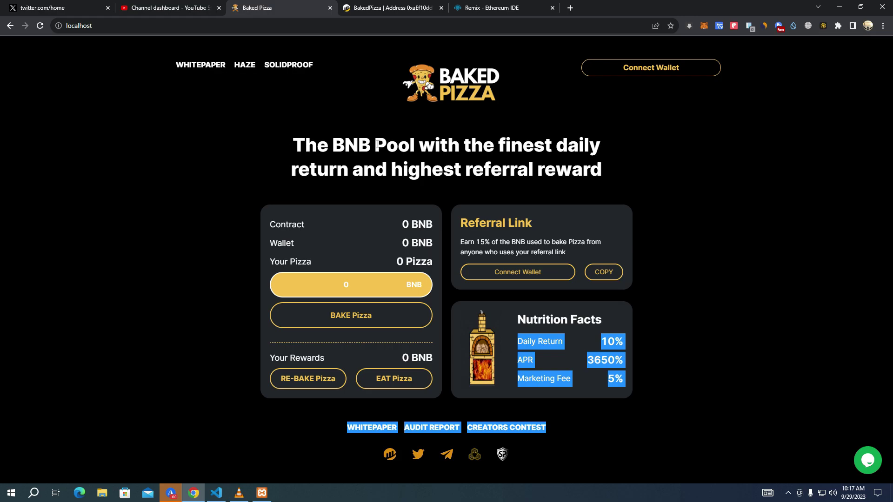
{"action": "left_click_drag", "start_coordinate": [377, 144], "coordinate": [287, 147]}
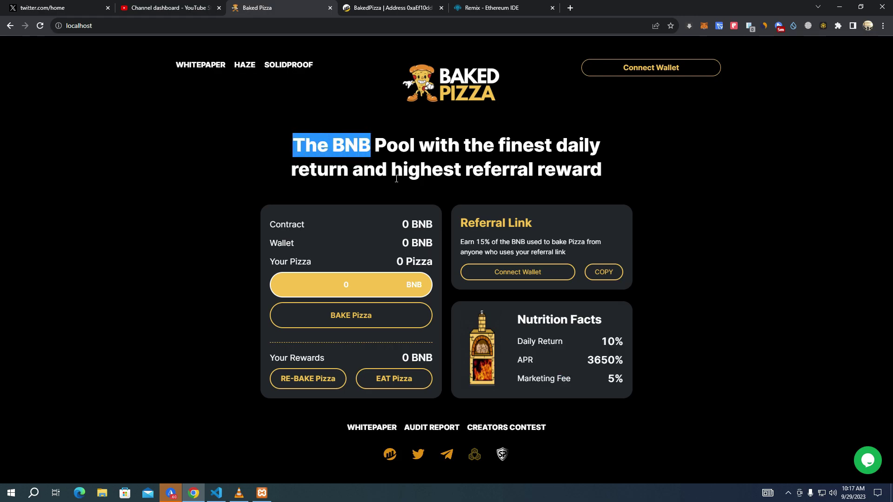
Search index.html for 'The BNB' and step through its matches
{"action": "left_click", "coordinate": [216, 494]}
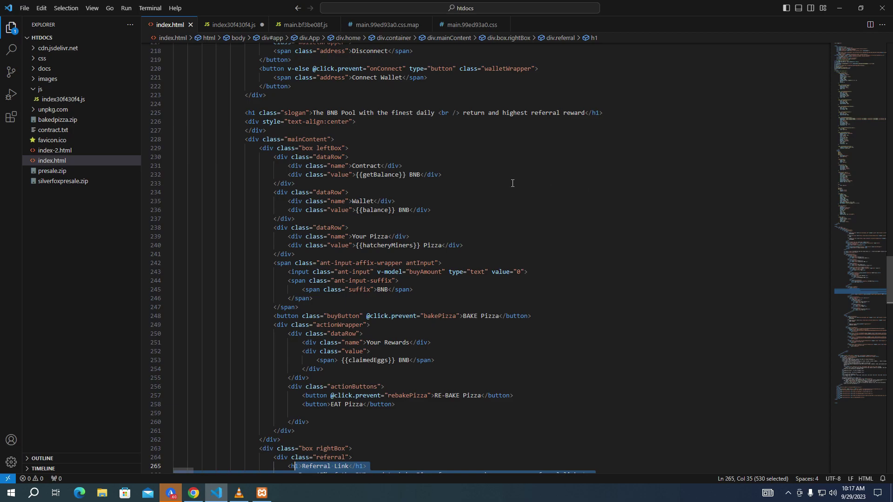
{"action": "left_click", "coordinate": [526, 148]}
{"action": "key", "text": "ctrl+f"}
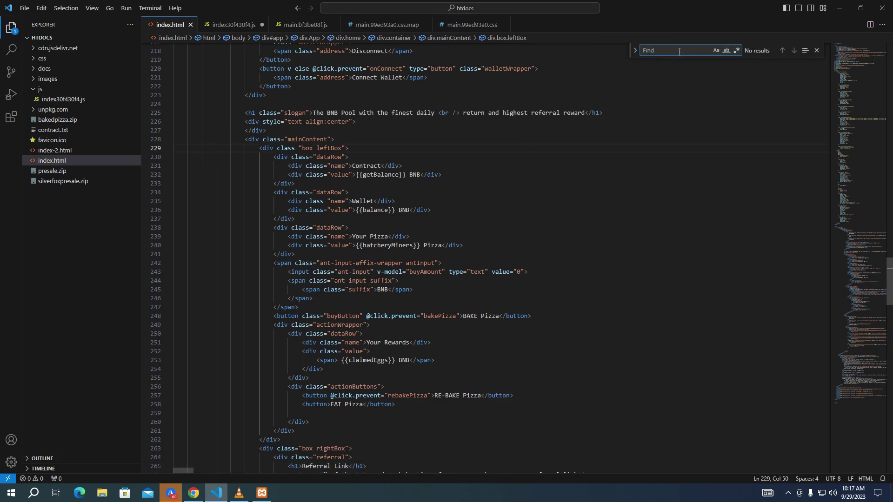
{"action": "type", "text": "The BNB"}
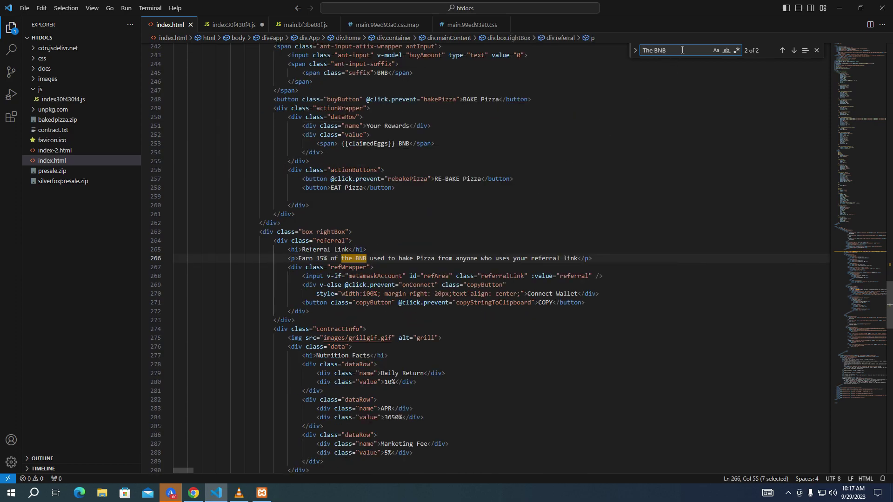
{"action": "key", "text": "Return"}
{"action": "key", "text": "Return"}
{"action": "key", "text": "Return"}
{"action": "key", "text": "Return"}
{"action": "scroll", "coordinate": [343, 249], "scroll_direction": "up", "scroll_amount": 4}
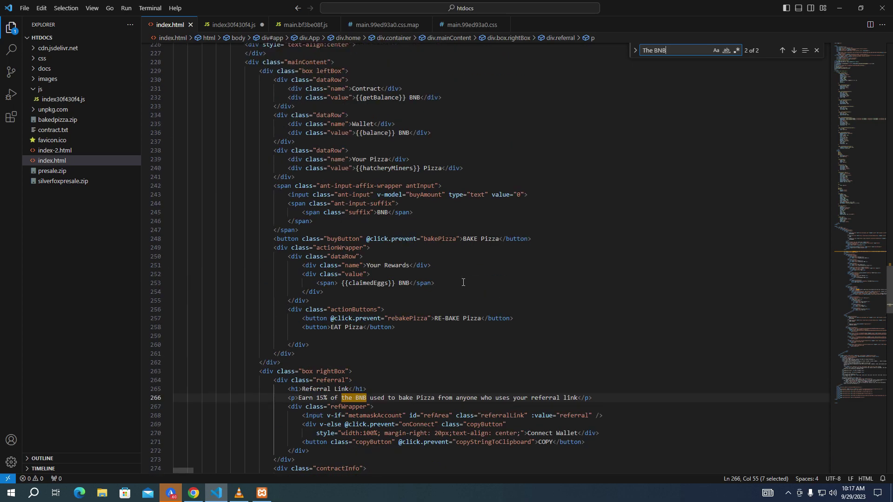
{"action": "scroll", "coordinate": [419, 279], "scroll_direction": "up", "scroll_amount": 9}
{"action": "scroll", "coordinate": [488, 300], "scroll_direction": "up", "scroll_amount": 3}
{"action": "scroll", "coordinate": [530, 315], "scroll_direction": "up", "scroll_amount": 5}
{"action": "scroll", "coordinate": [530, 315], "scroll_direction": "up", "scroll_amount": 7}
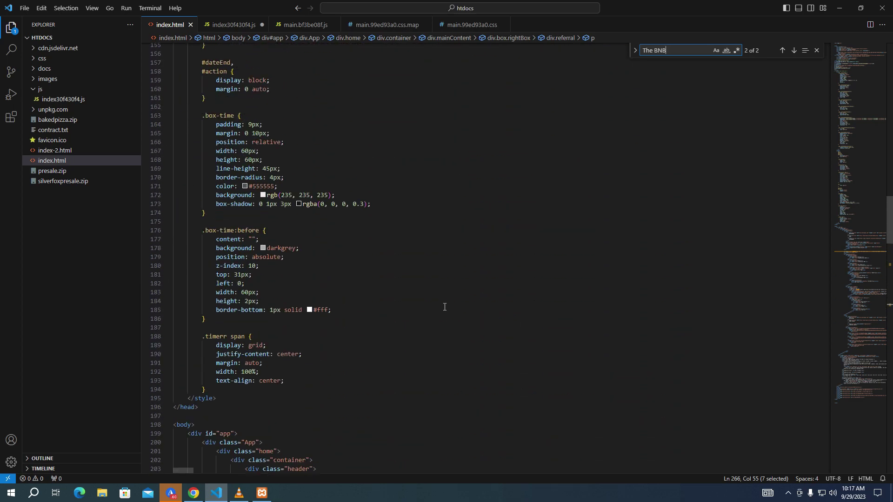
{"action": "scroll", "coordinate": [442, 307], "scroll_direction": "up", "scroll_amount": 7}
{"action": "scroll", "coordinate": [476, 306], "scroll_direction": "up", "scroll_amount": 6}
{"action": "scroll", "coordinate": [476, 306], "scroll_direction": "up", "scroll_amount": 6}
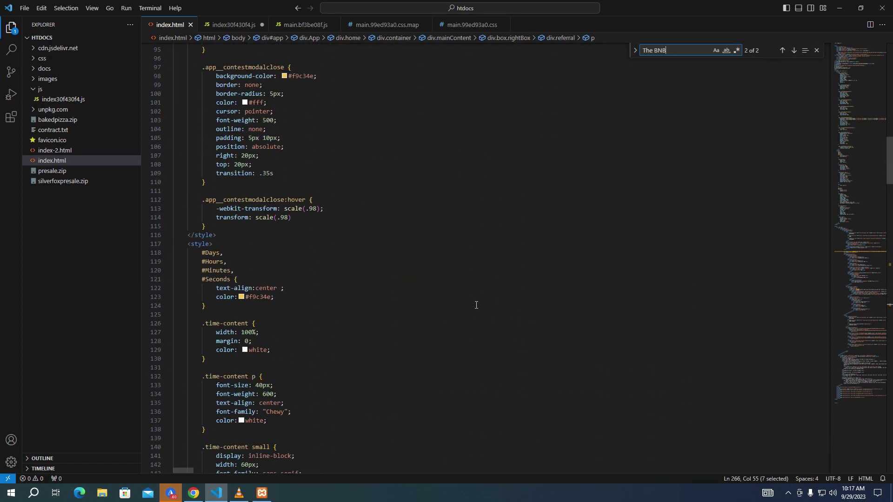
{"action": "scroll", "coordinate": [475, 305], "scroll_direction": "up", "scroll_amount": 7}
{"action": "scroll", "coordinate": [401, 287], "scroll_direction": "up", "scroll_amount": 6}
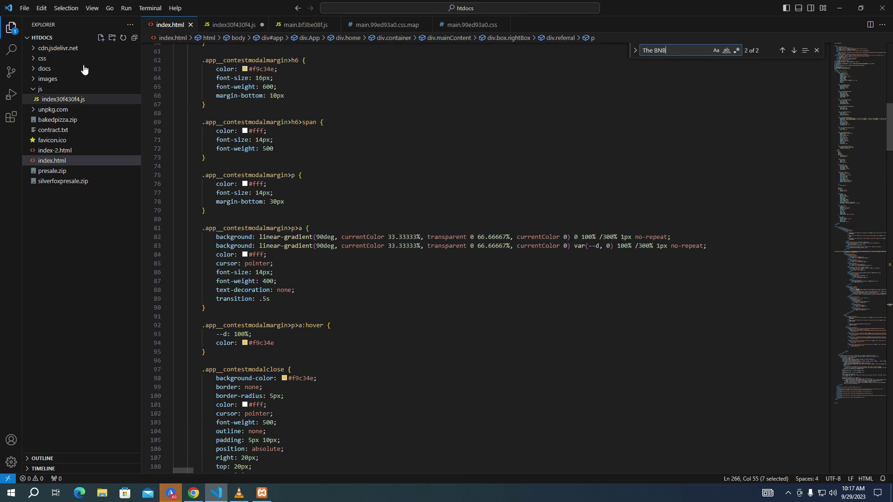
Save all open site files and switch back to the local Baked Pizza page
{"action": "left_click", "coordinate": [25, 9]}
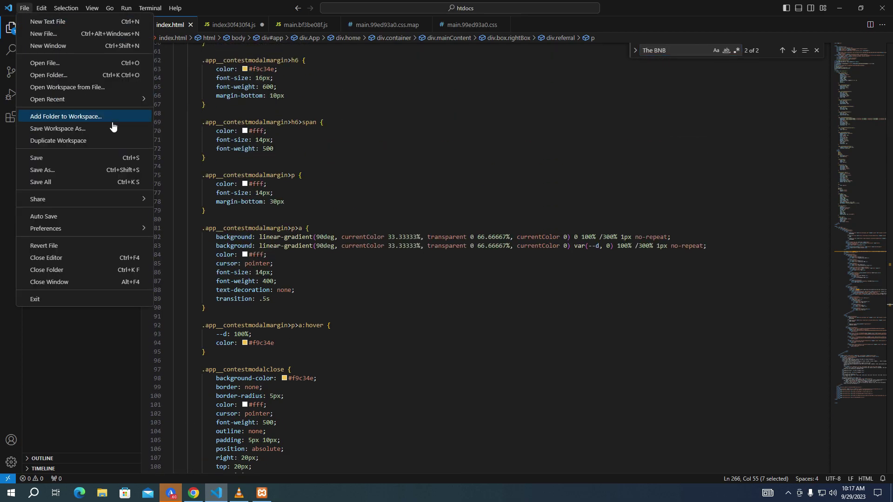
{"action": "left_click", "coordinate": [64, 182]}
{"action": "left_click", "coordinate": [194, 494]}
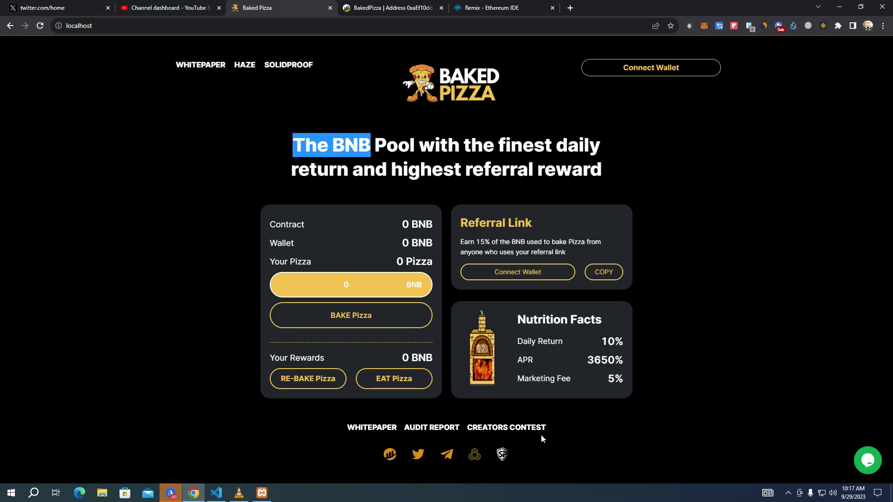
{"action": "left_click", "coordinate": [527, 430]}
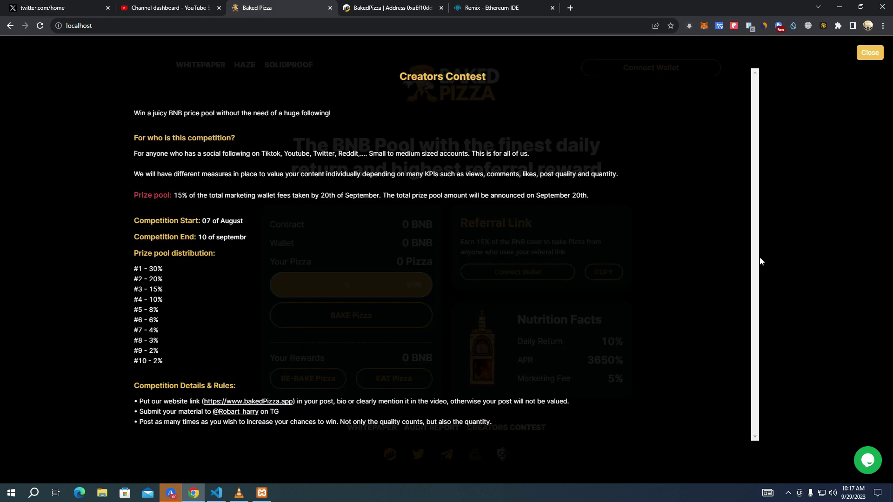
{"action": "left_click", "coordinate": [869, 53]}
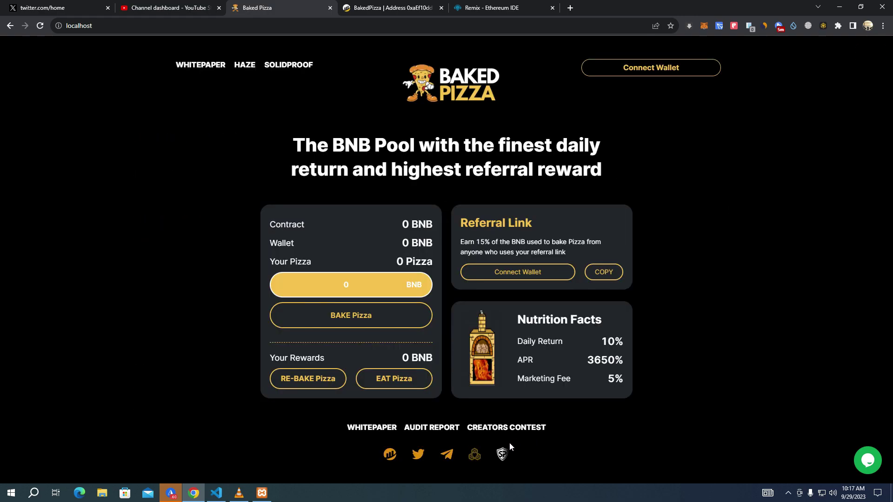
{"action": "left_click", "coordinate": [532, 434]}
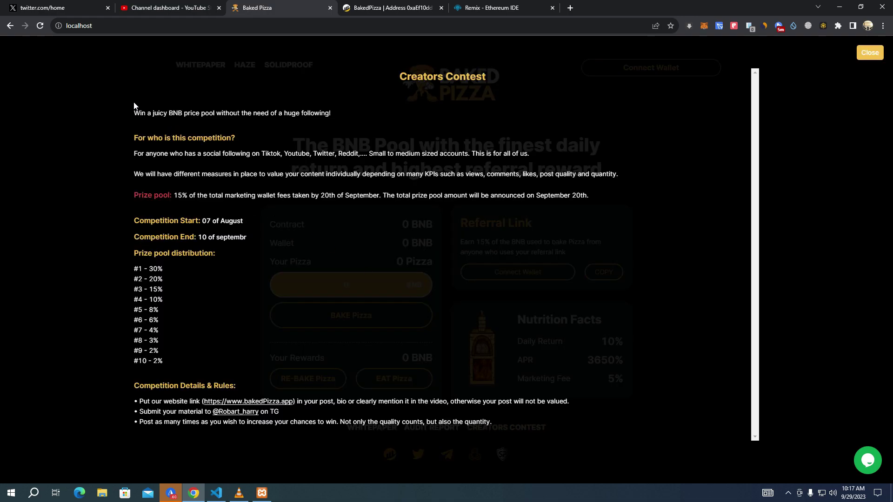
{"action": "mouse_move", "coordinate": [133, 112]}
{"action": "left_mouse_down"}
{"action": "mouse_move", "coordinate": [365, 242]}
{"action": "mouse_move", "coordinate": [490, 445]}
{"action": "left_mouse_up"}
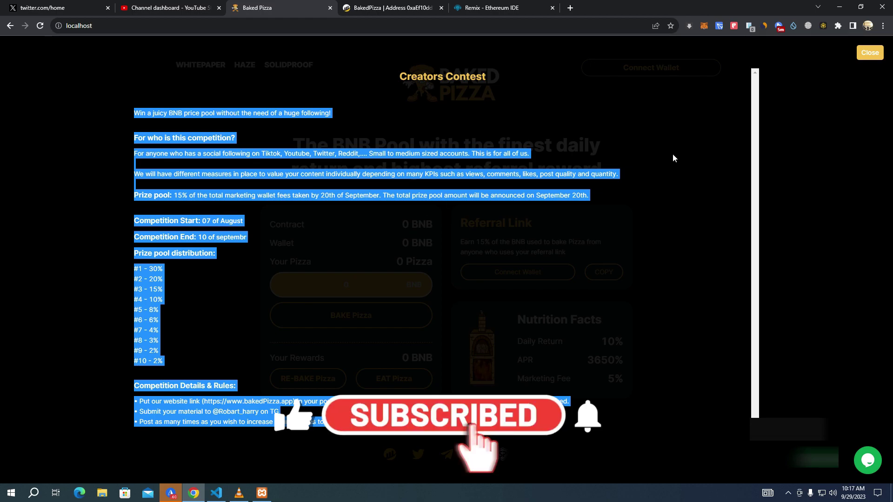
{"action": "left_click", "coordinate": [870, 64]}
{"action": "left_click_drag", "start_coordinate": [704, 98], "coordinate": [674, 146]}
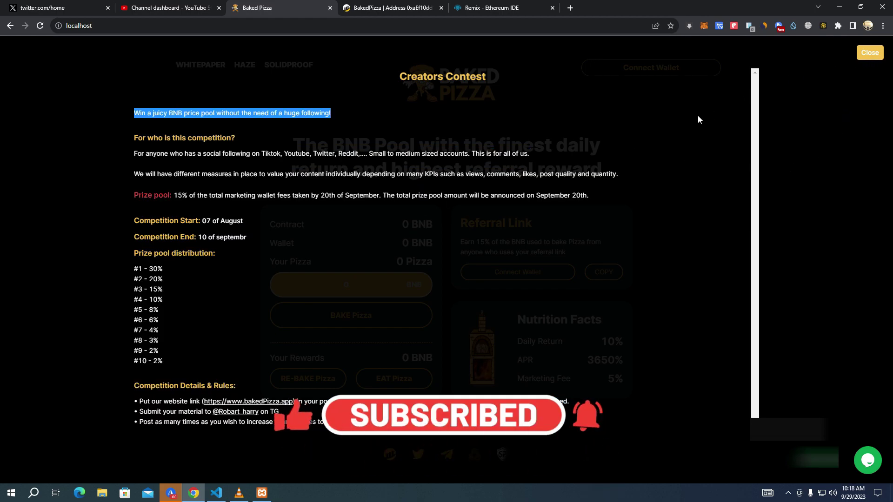
{"action": "left_click", "coordinate": [869, 53]}
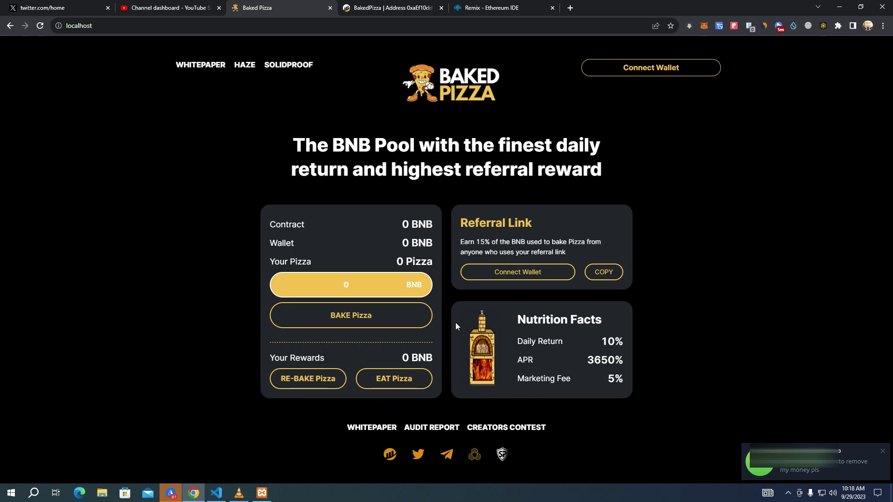